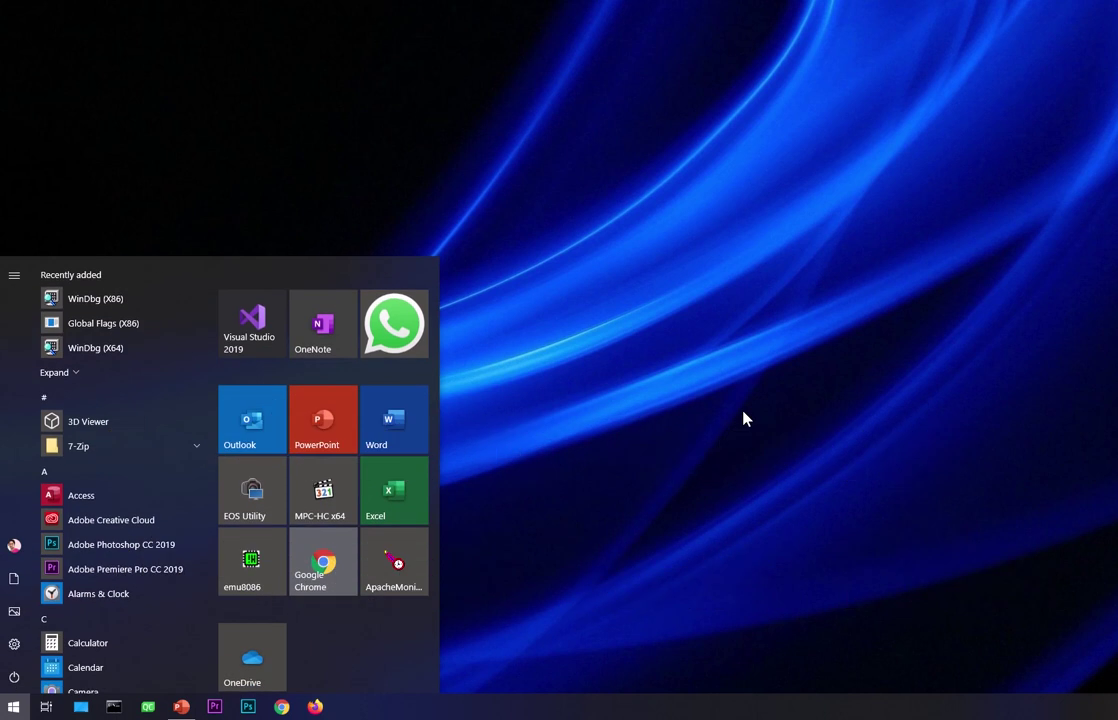
Launch Outlook, restore and enlarge its window, then close it
left_click(255, 433)
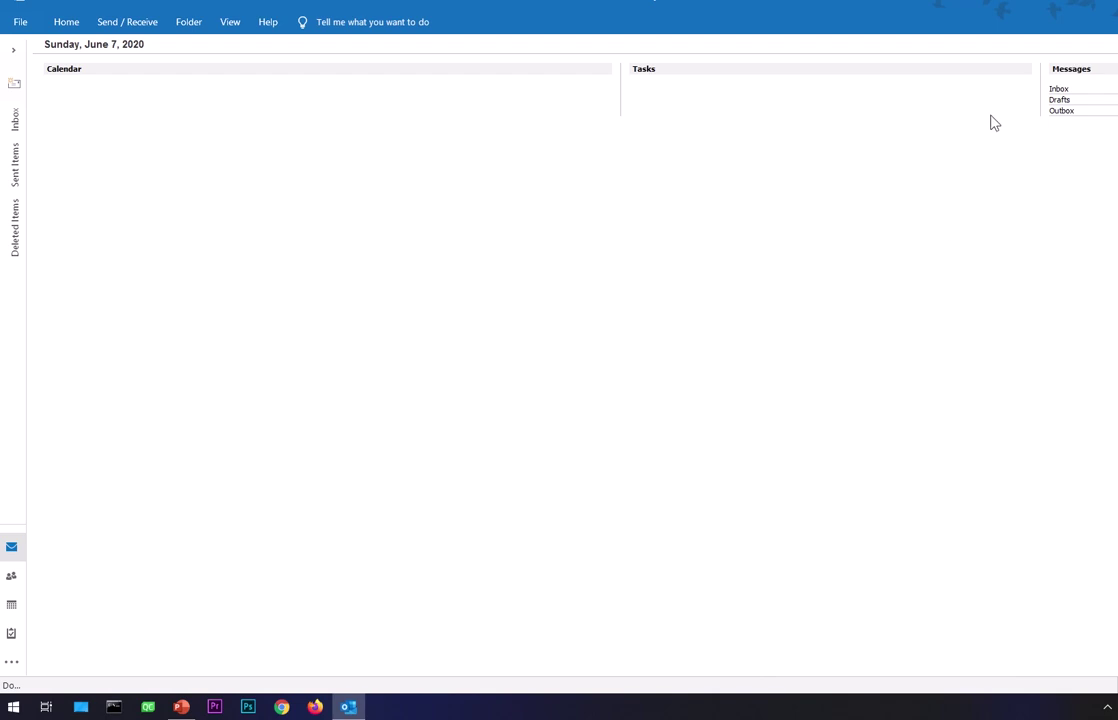
left_click(1098, 20)
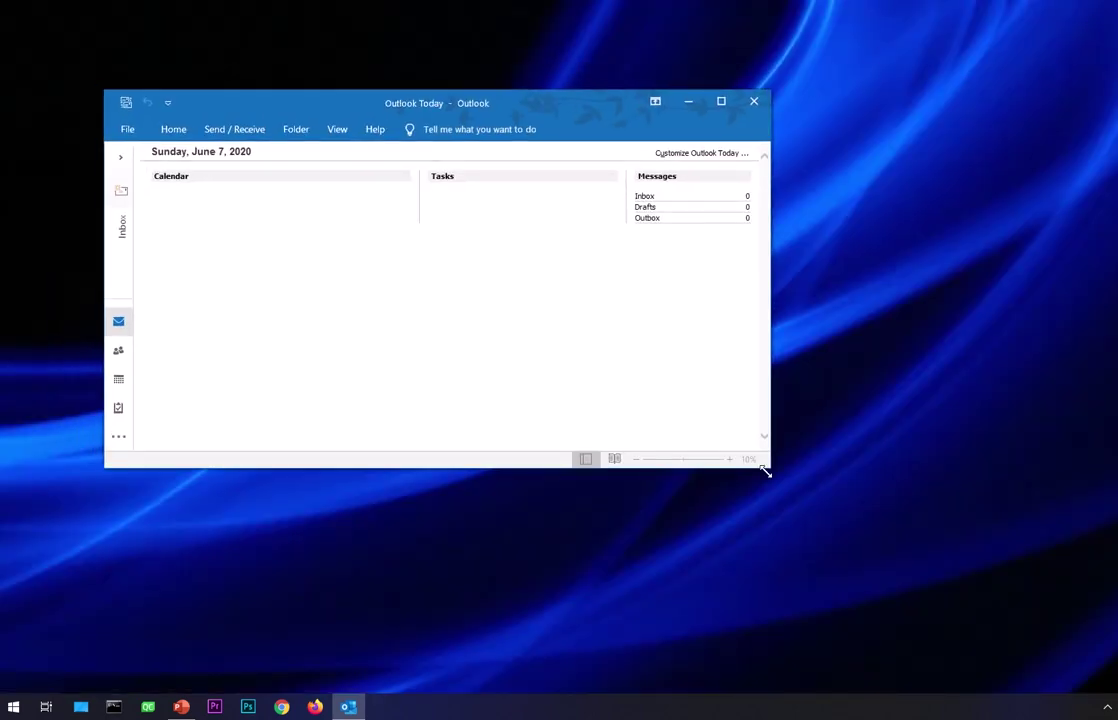
left_click_drag(765, 471, 1014, 693)
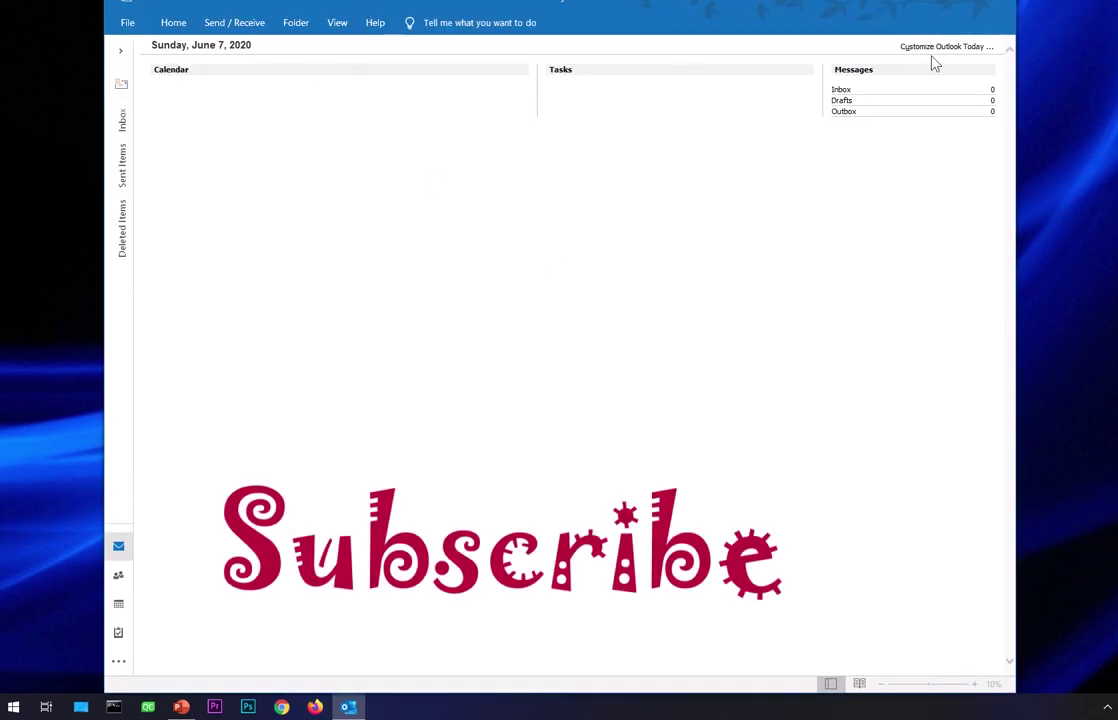
left_click(995, 10)
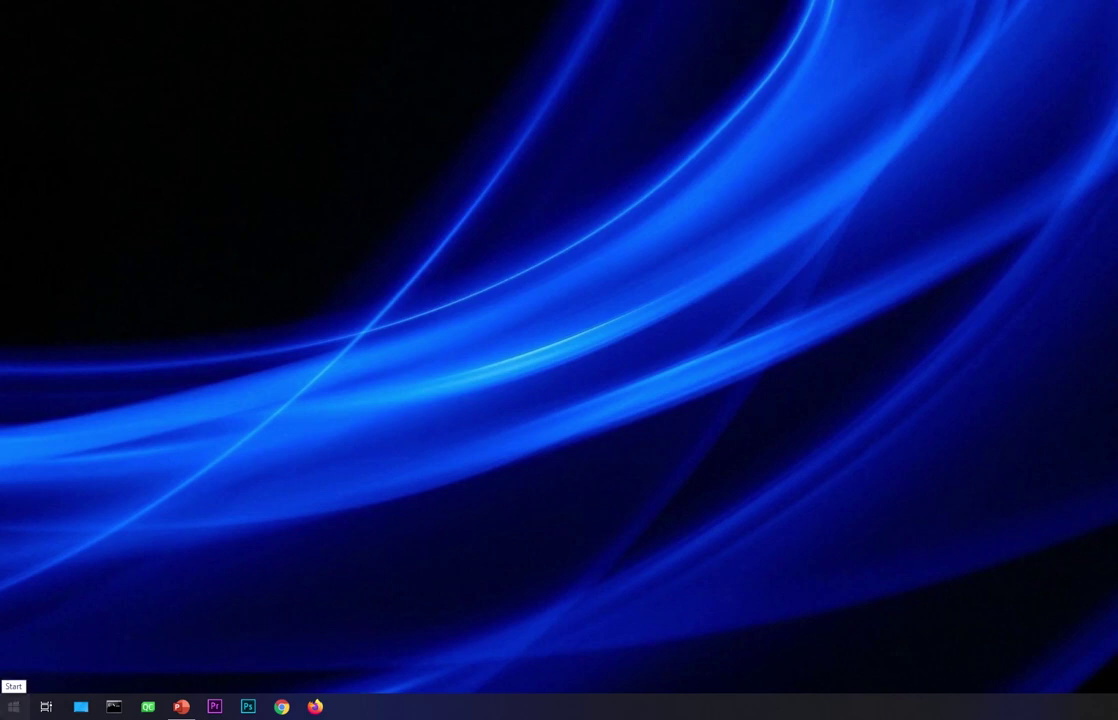
Launch Word from the Start menu's app list to its Home start screen
left_click(12, 706)
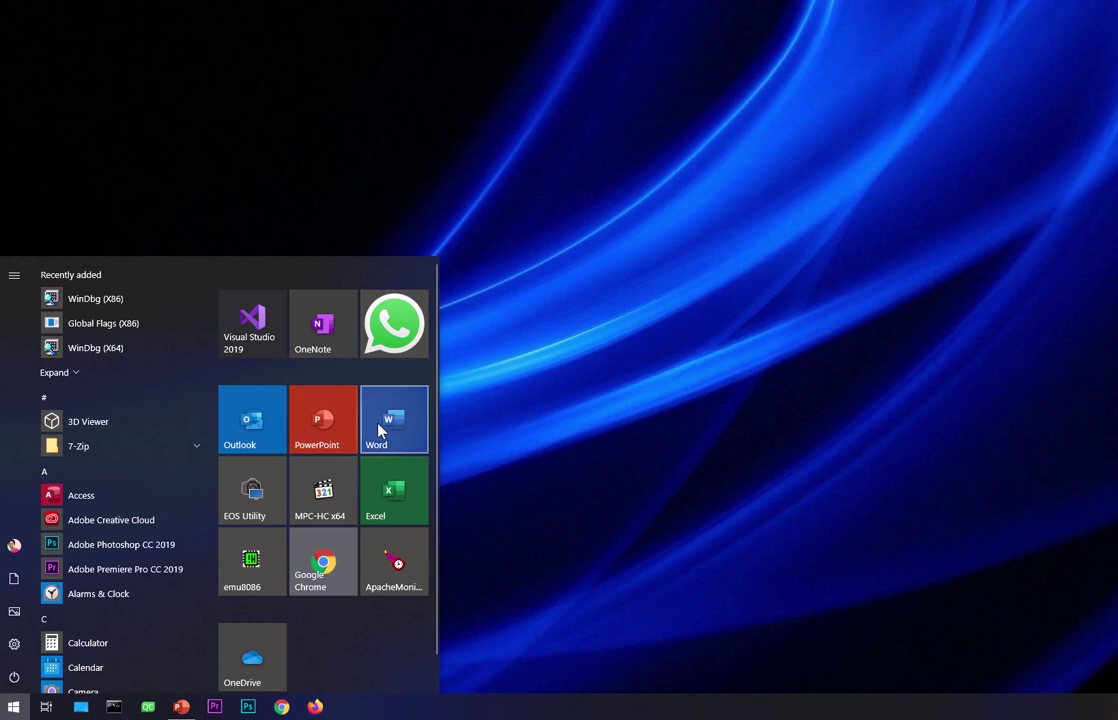
mouse_move(378, 430)
left_mouse_down()
mouse_move(240, 424)
mouse_move(369, 429)
left_mouse_up()
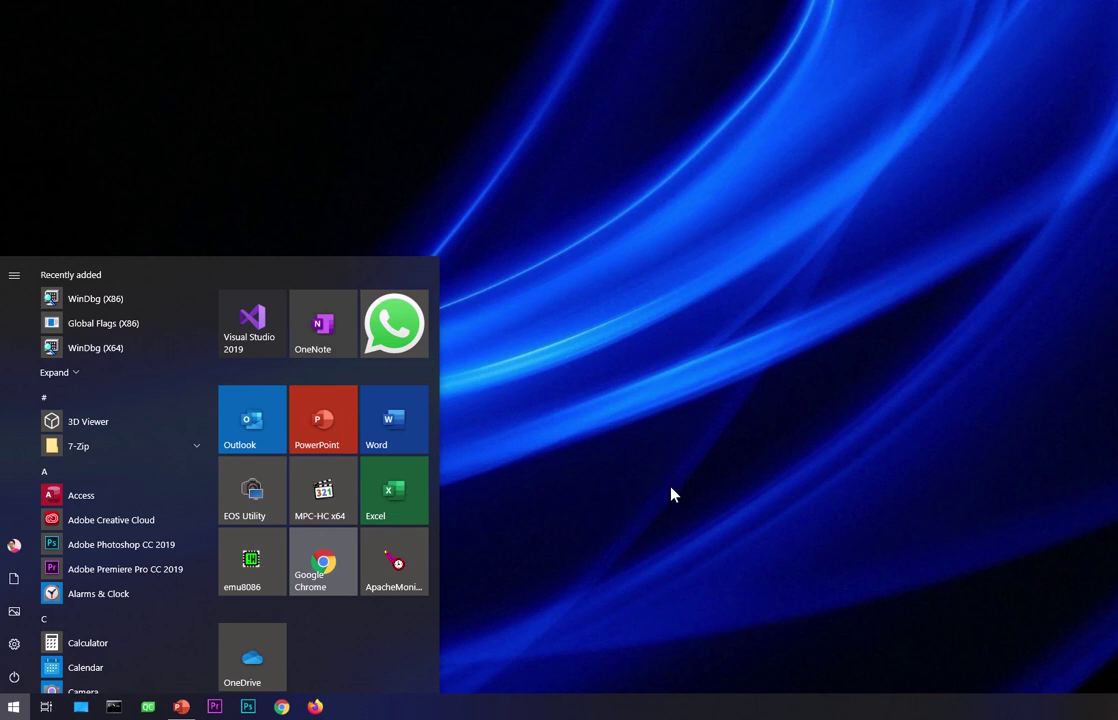
left_click(417, 430)
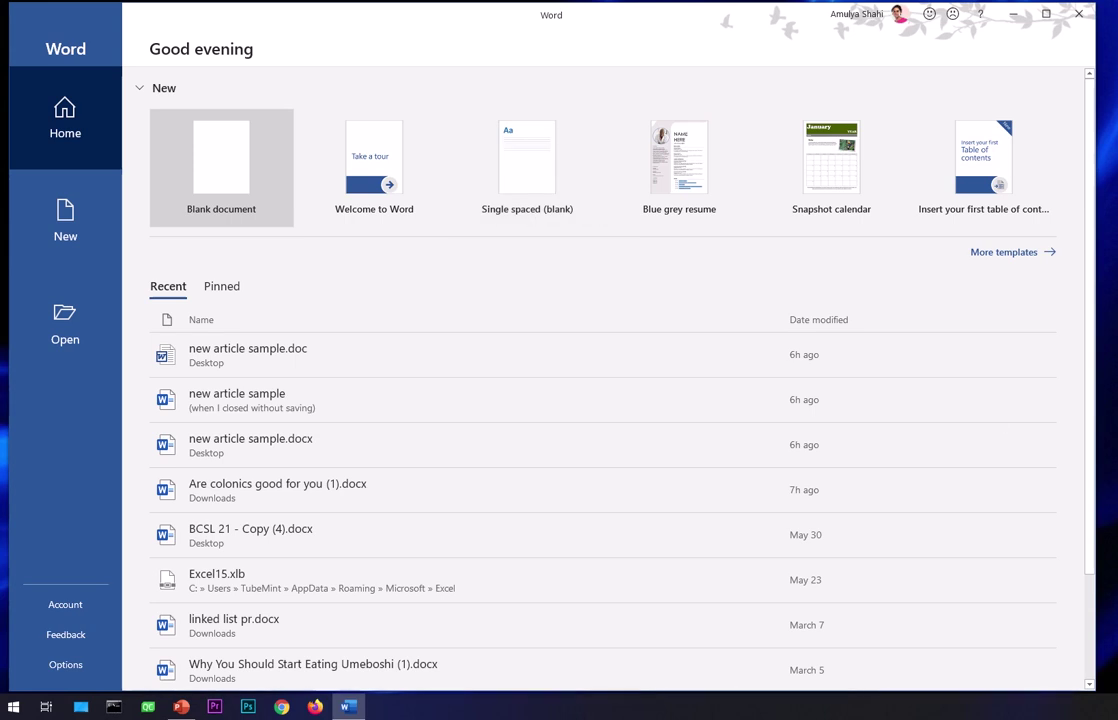
Minimize Word, then open and close the Recycle Bin
left_click(1017, 17)
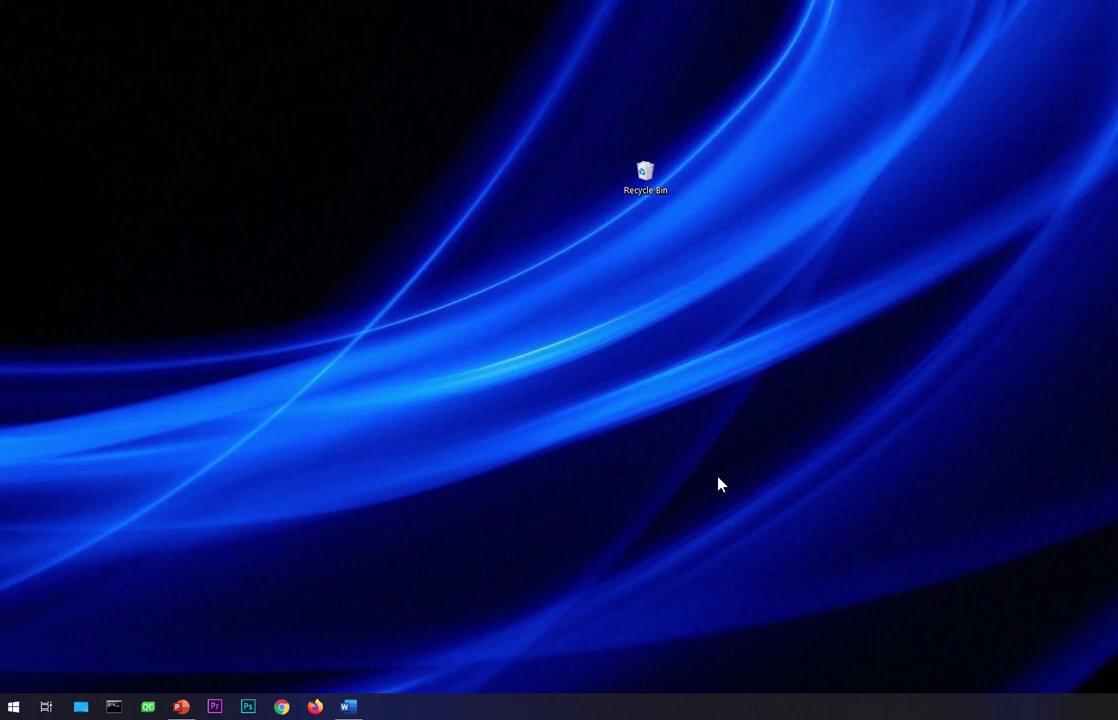
double_click(652, 185)
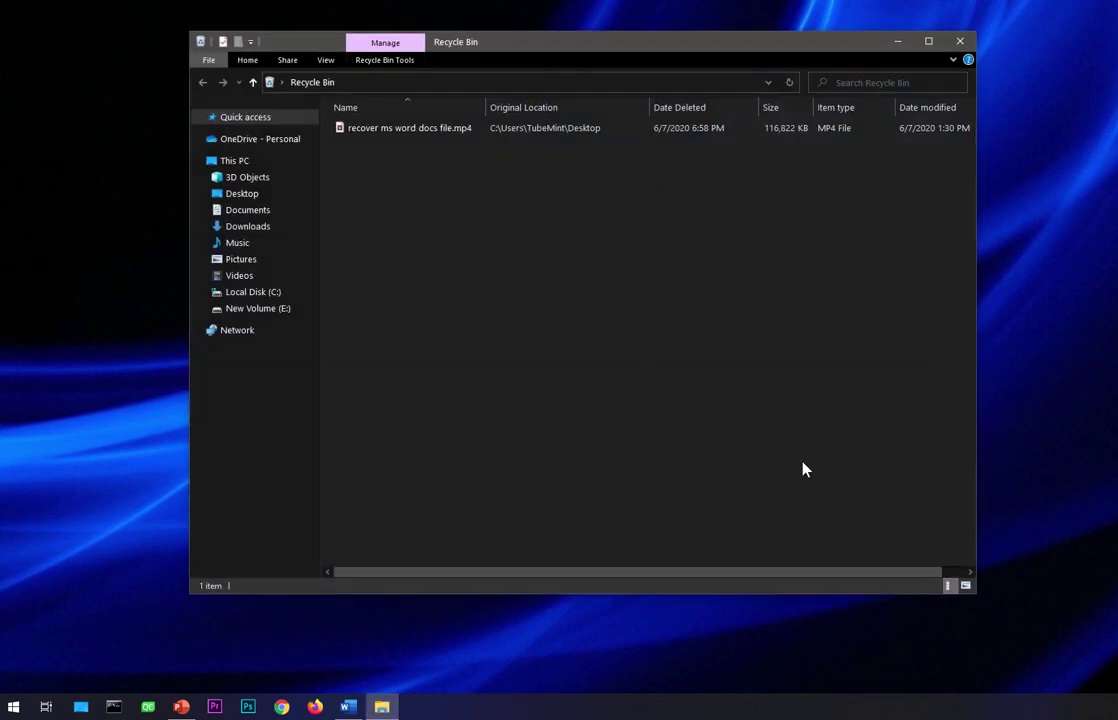
left_click(960, 44)
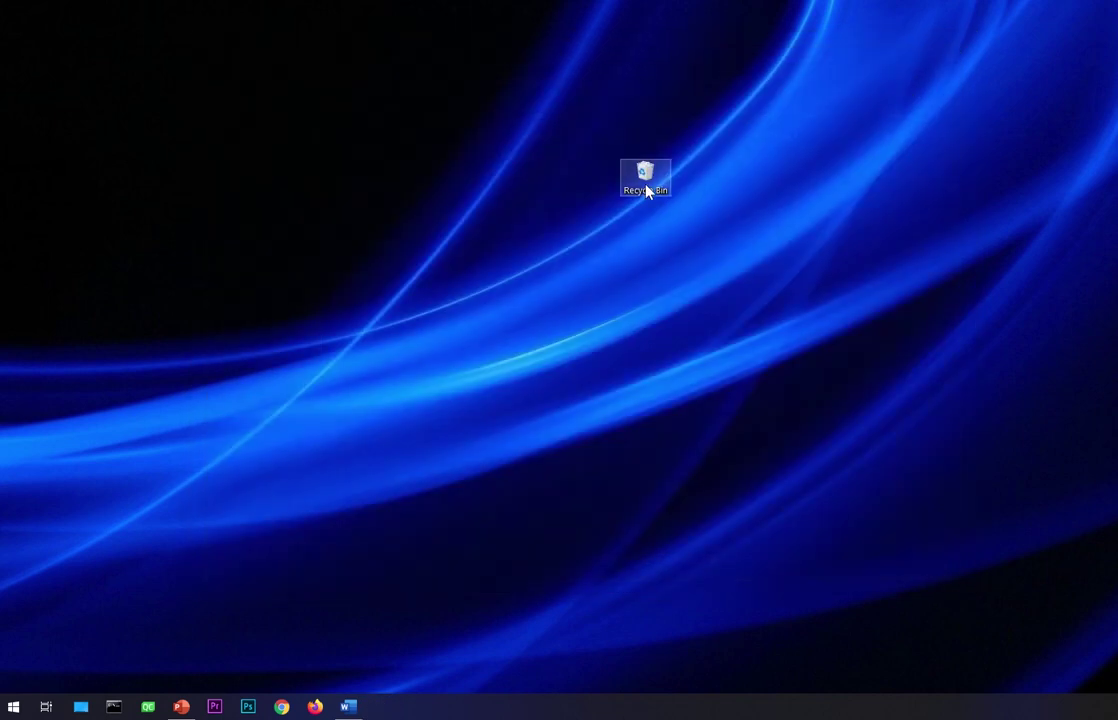
Reopen the Recycle Bin, view the deleted mp4's actions without restoring, and close it
double_click(646, 191)
left_click(457, 133)
right_click(457, 135)
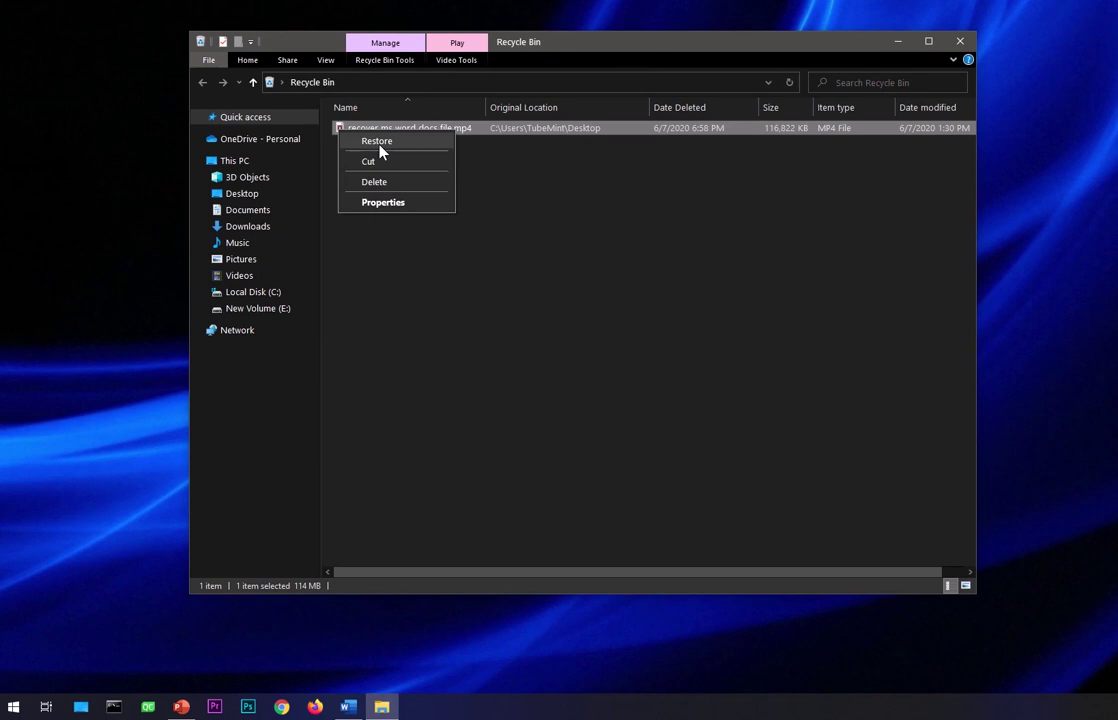
left_click(851, 207)
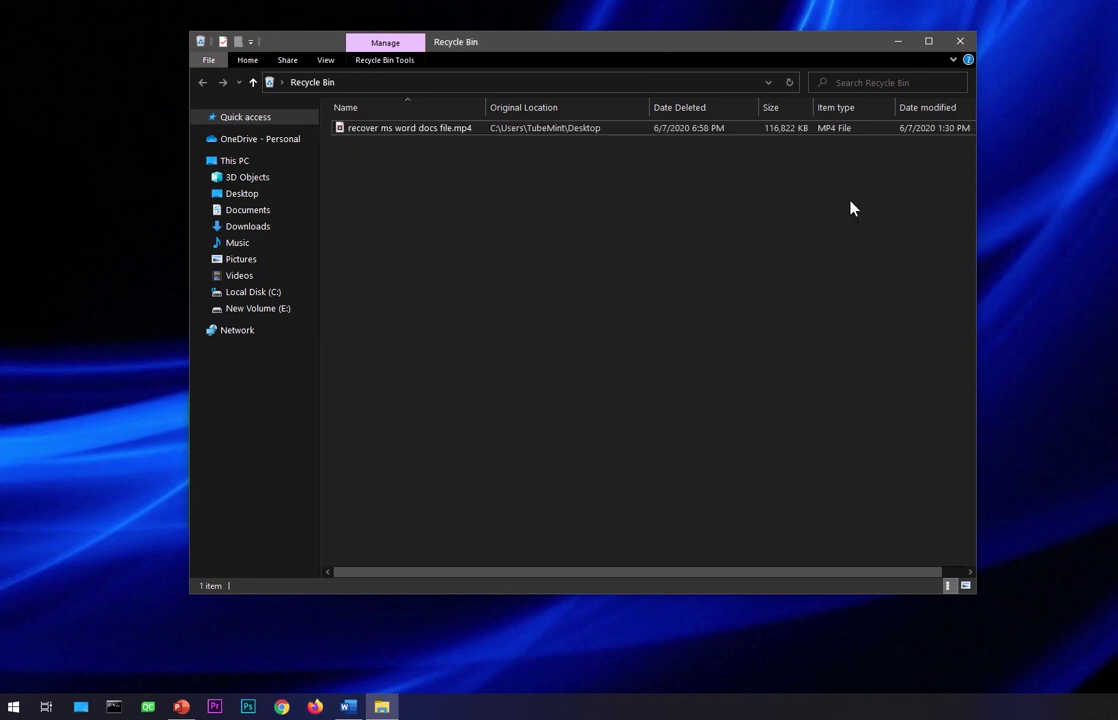
left_click(960, 42)
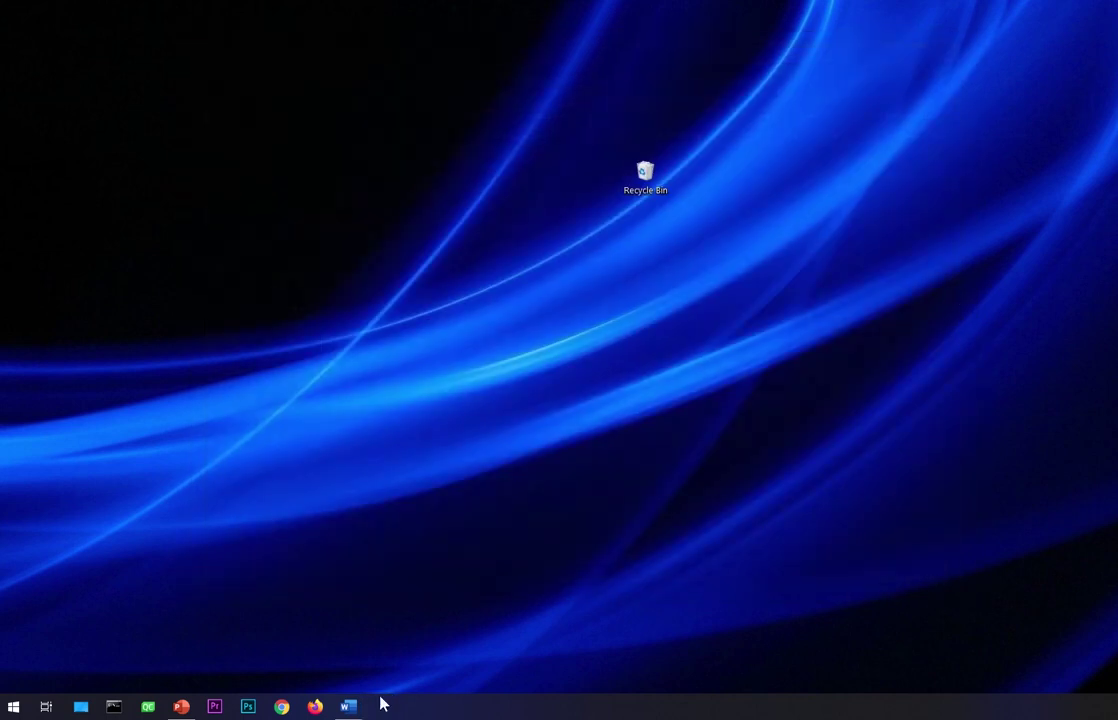
Open Word Options from the start screen to the Save settings showing the 2-minute AutoRecover interval
left_click(347, 707)
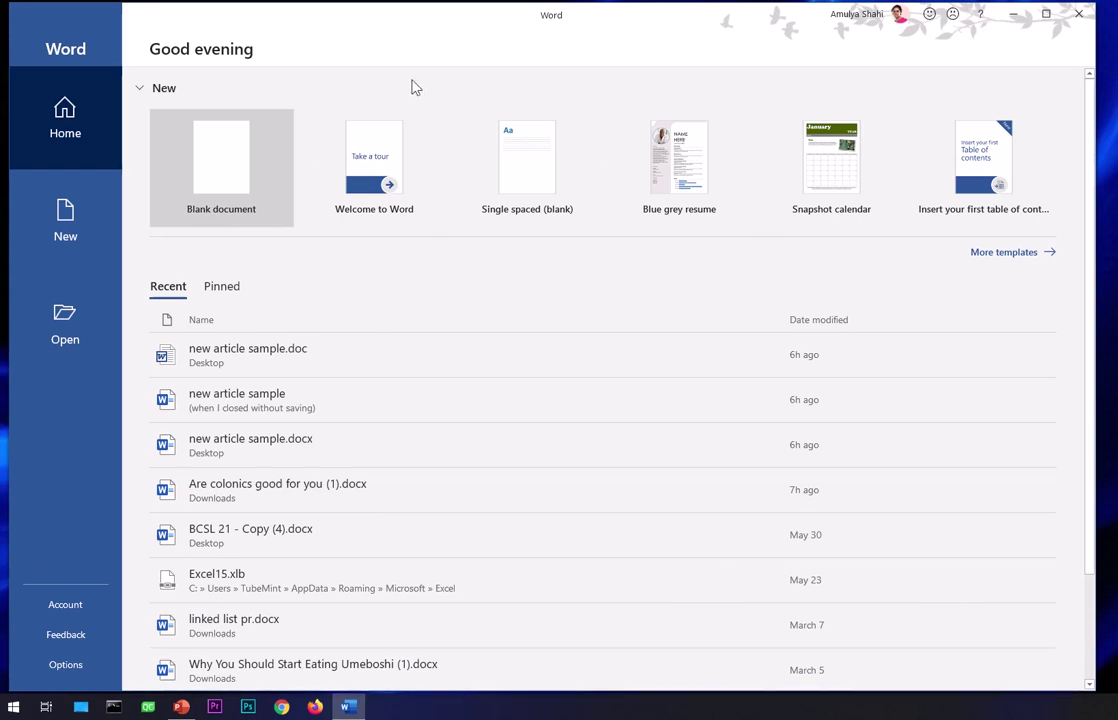
left_click(68, 667)
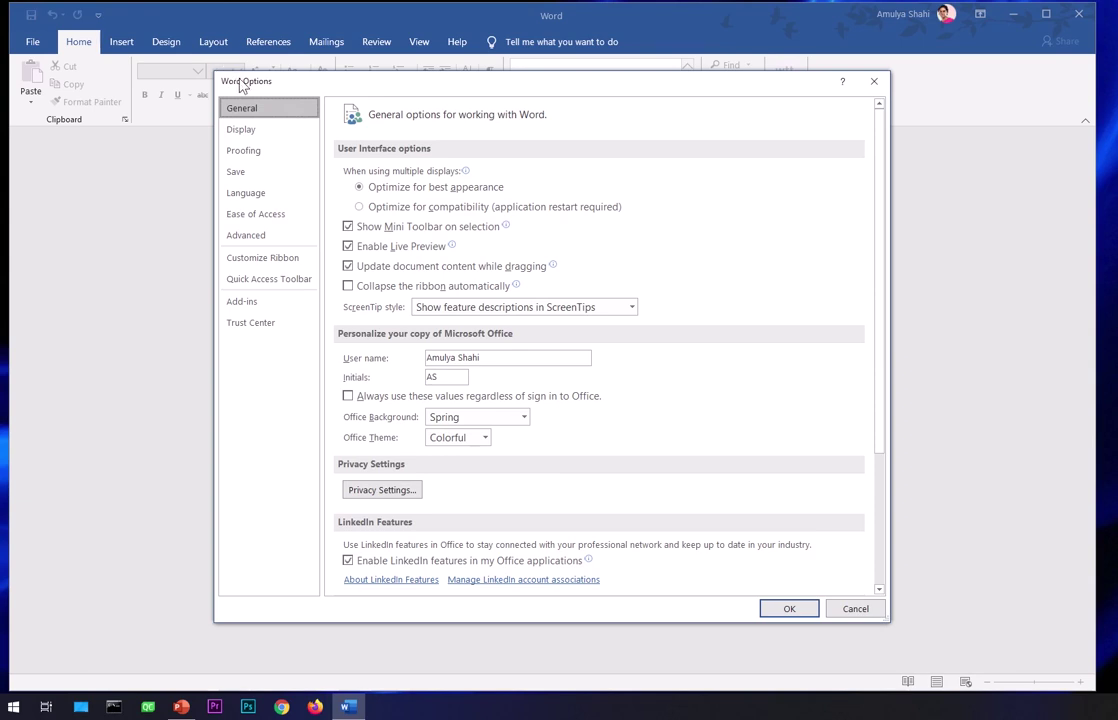
left_click(250, 173)
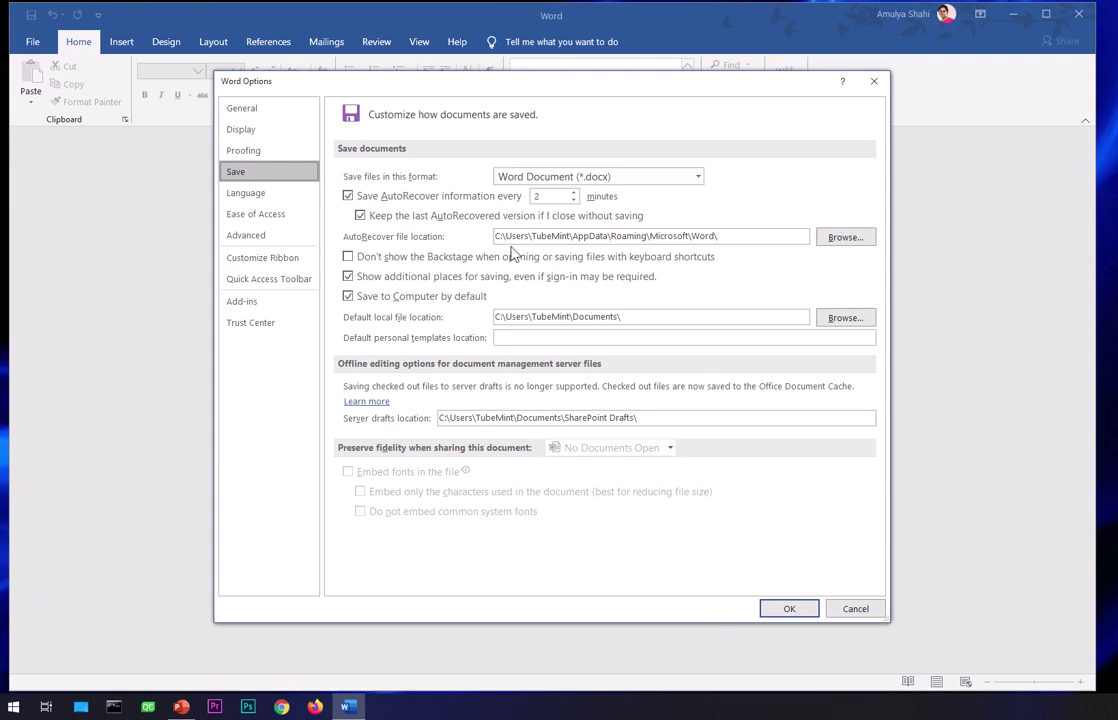
left_click_drag(720, 236, 490, 237)
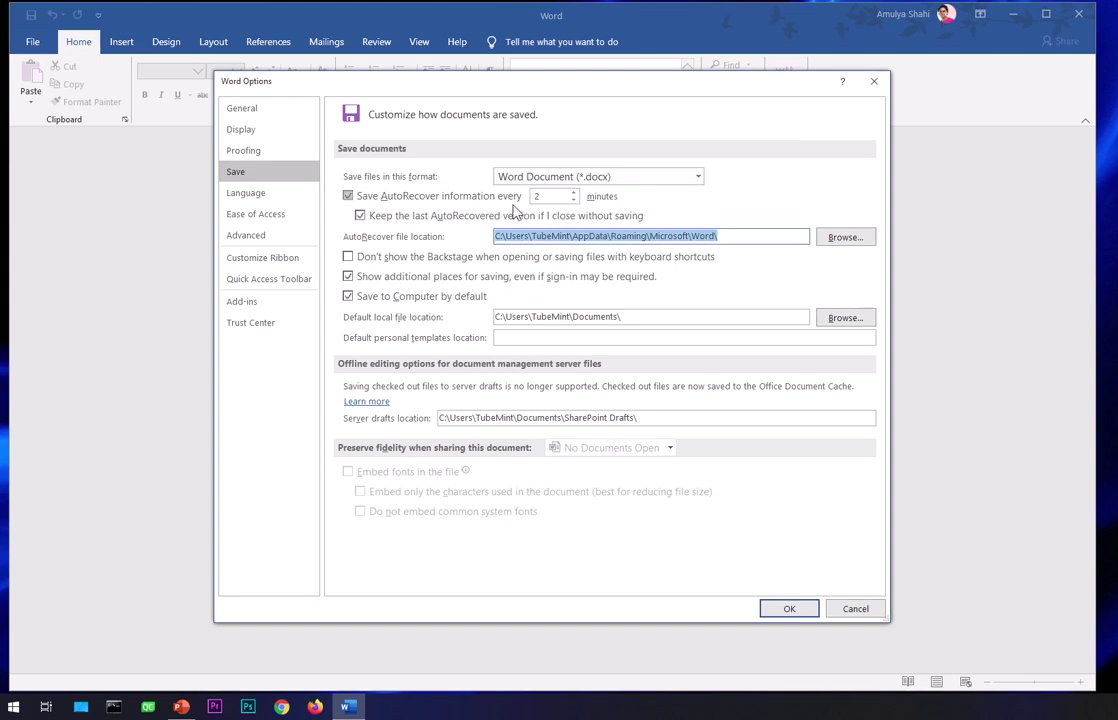
left_click(573, 201)
left_click(573, 192)
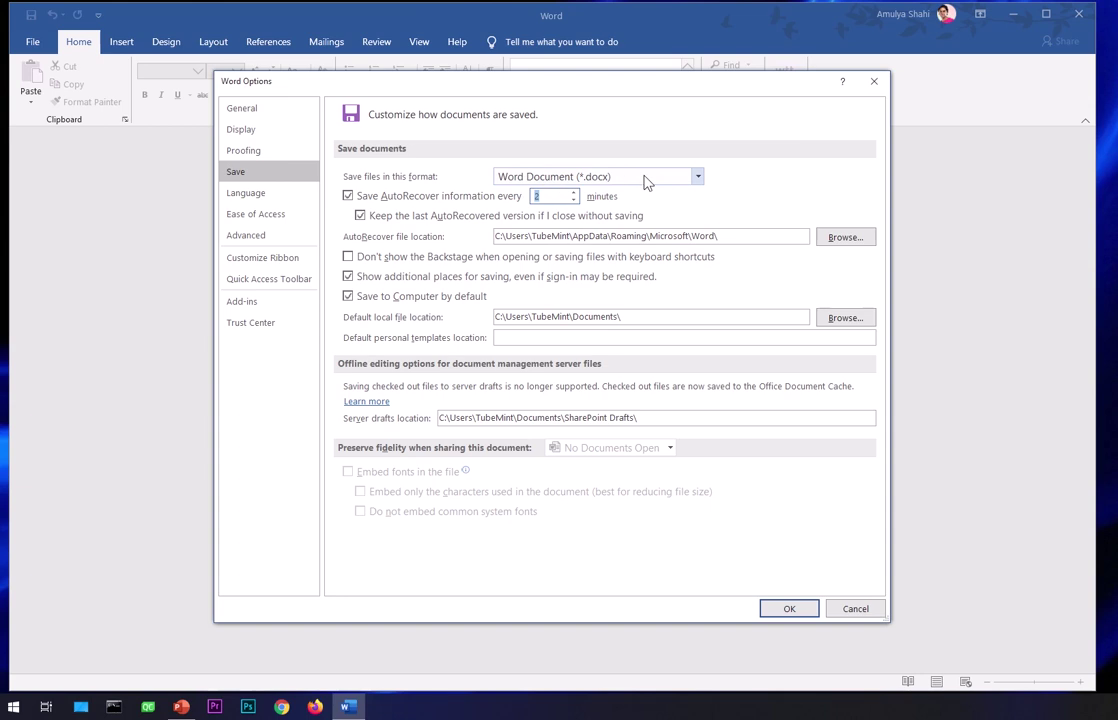
left_click(647, 180)
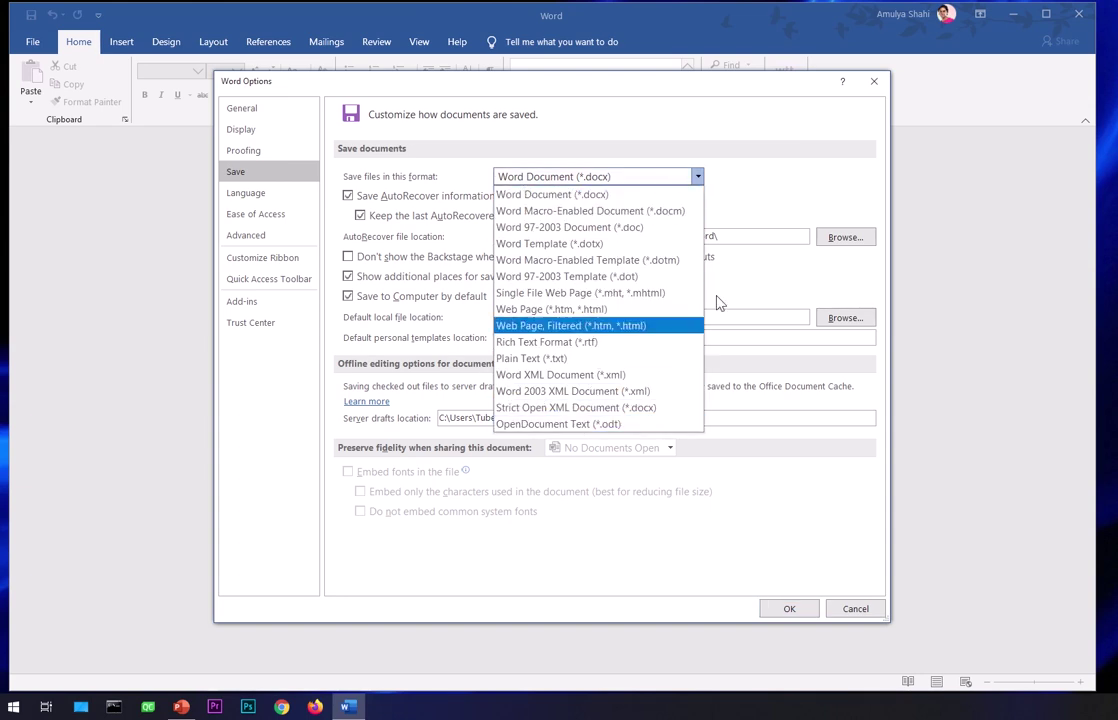
left_click(763, 189)
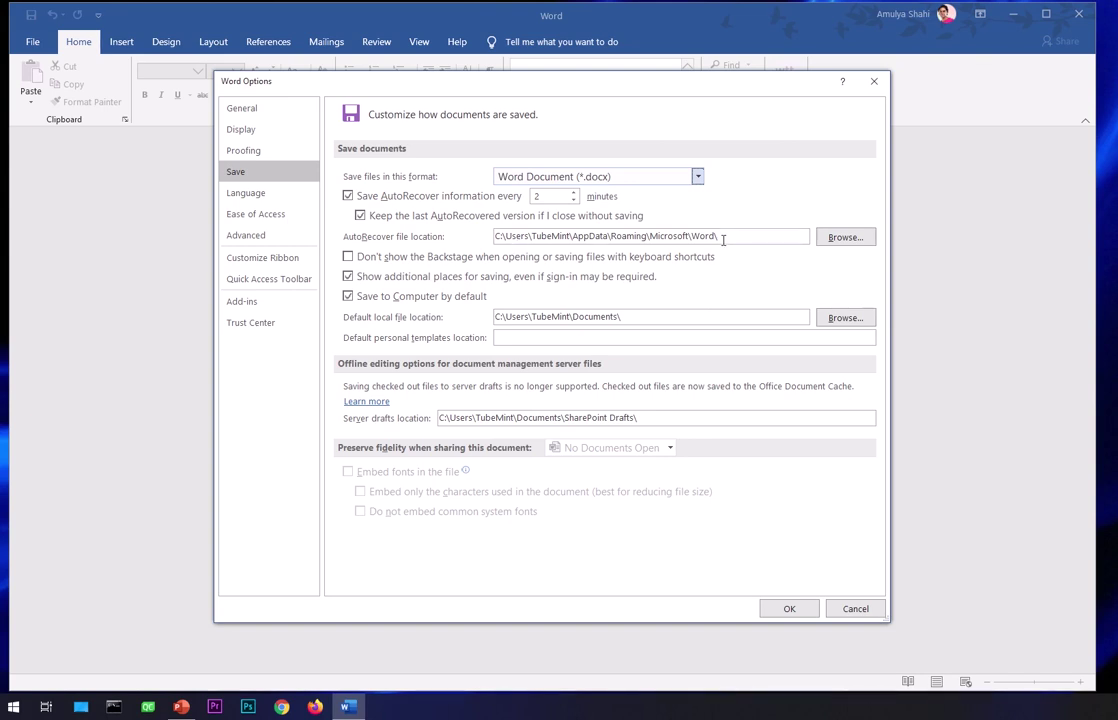
left_click(845, 237)
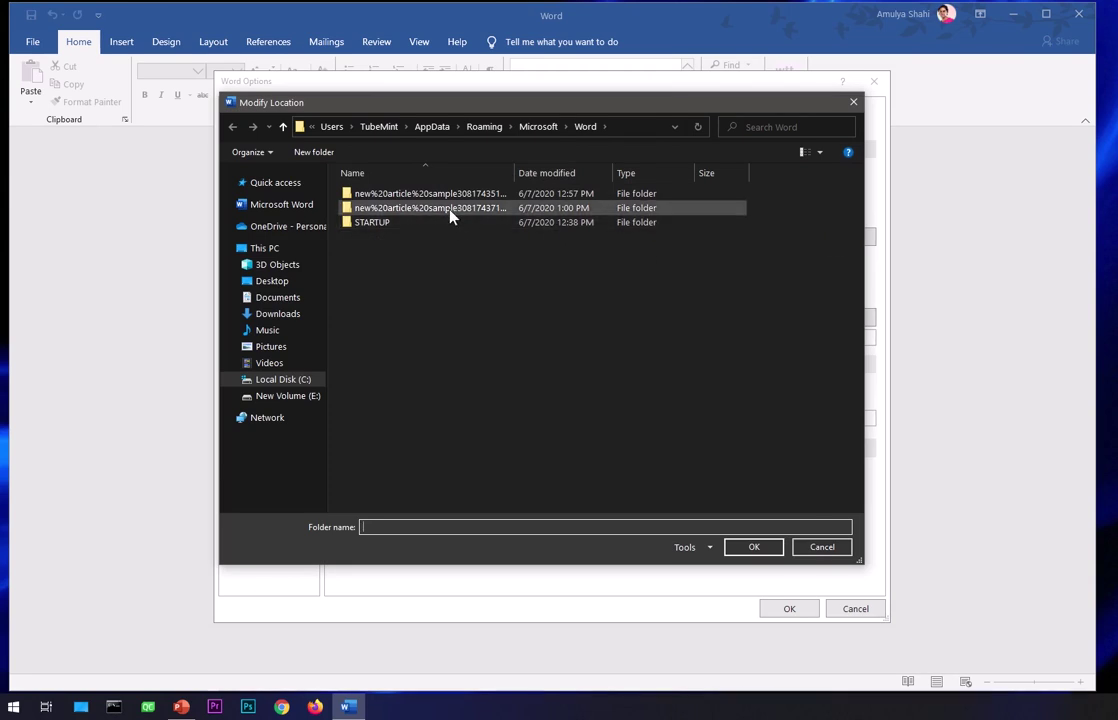
double_click(568, 209)
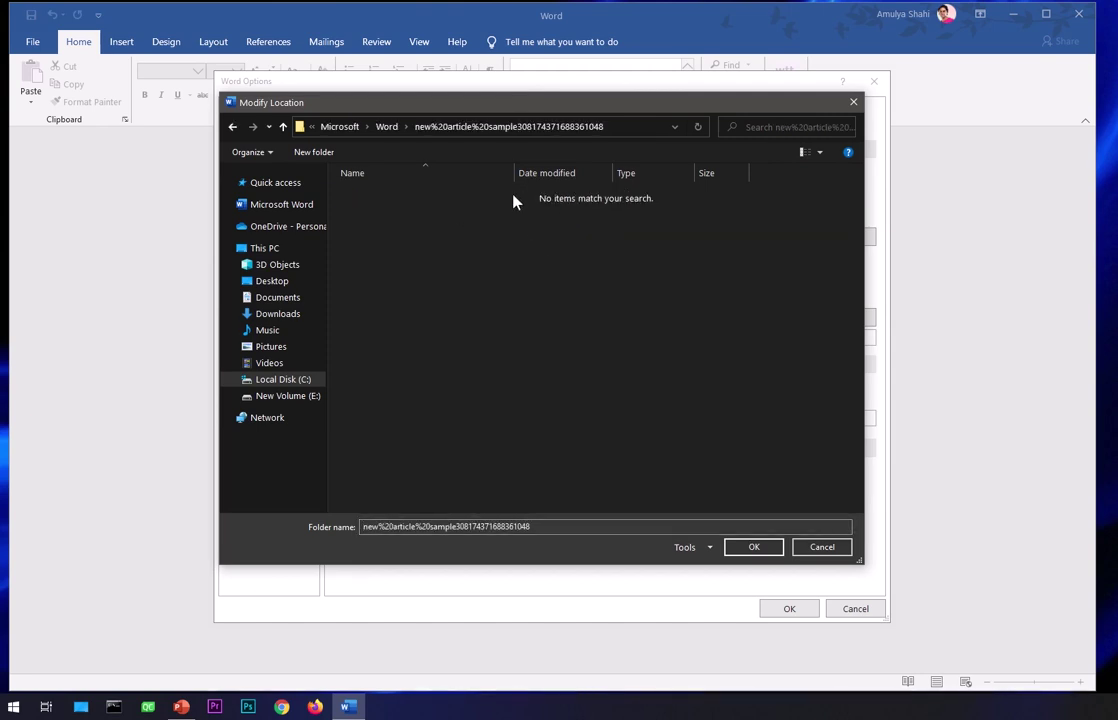
left_click(853, 103)
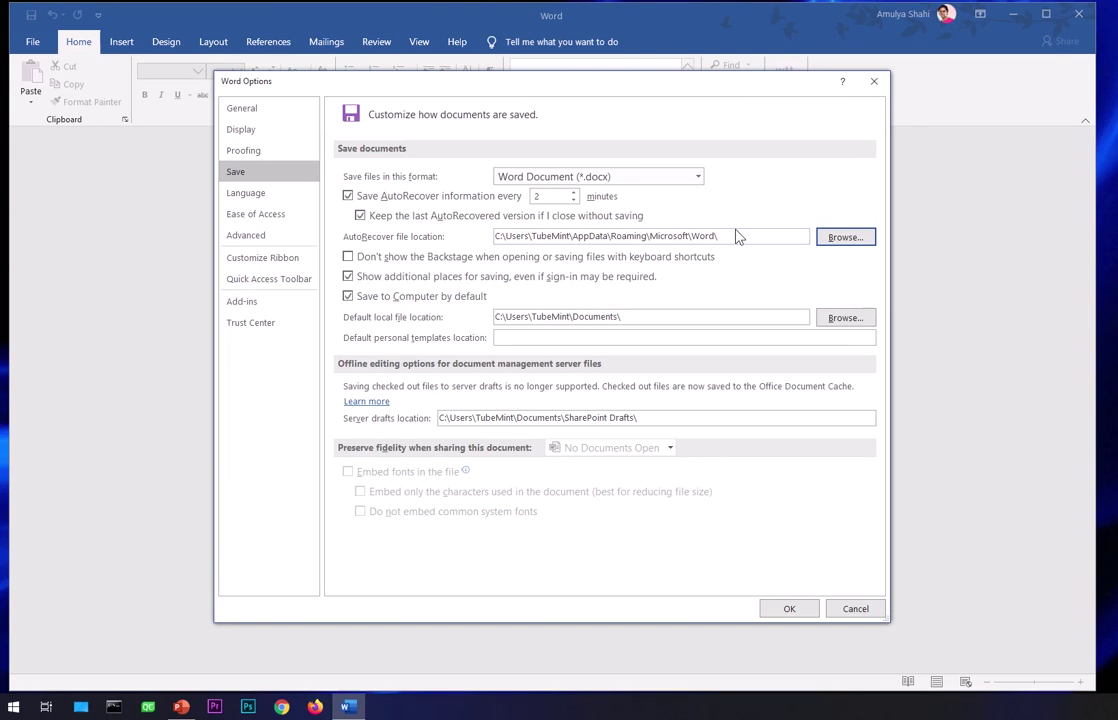
Copy the AutoRecover file location path from Word's Save options
left_click_drag(737, 236, 493, 236)
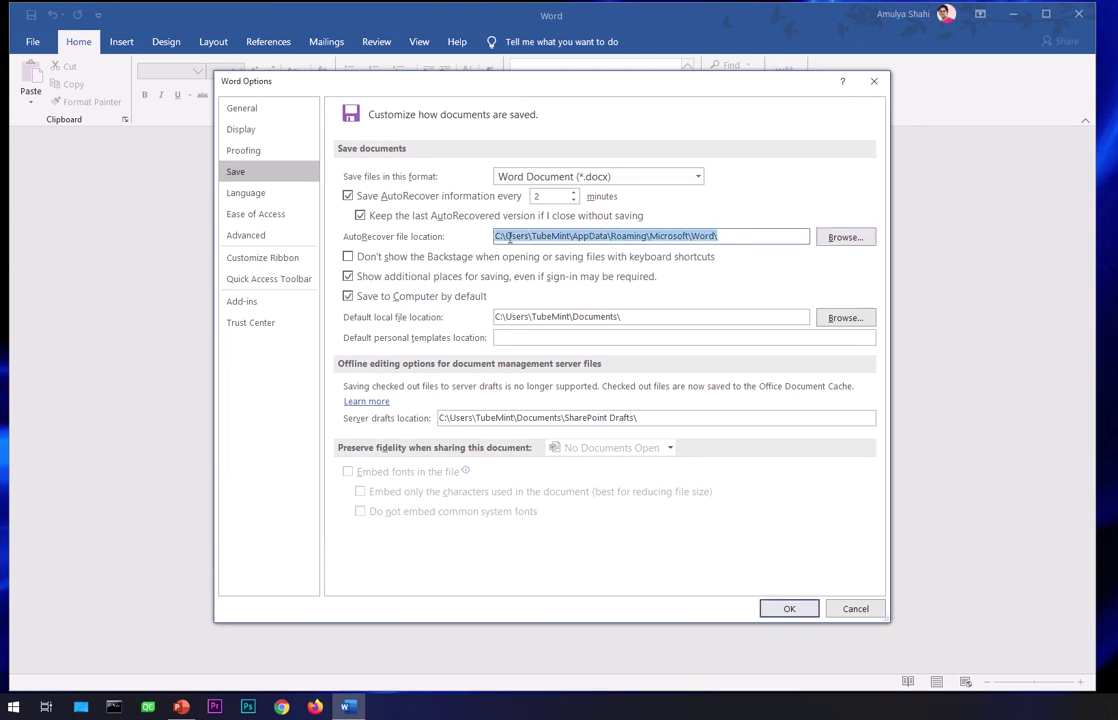
right_click(509, 236)
left_click(481, 262)
Paste the path into File Explorer, open the new article sample folder, then close Explorer
left_click(81, 707)
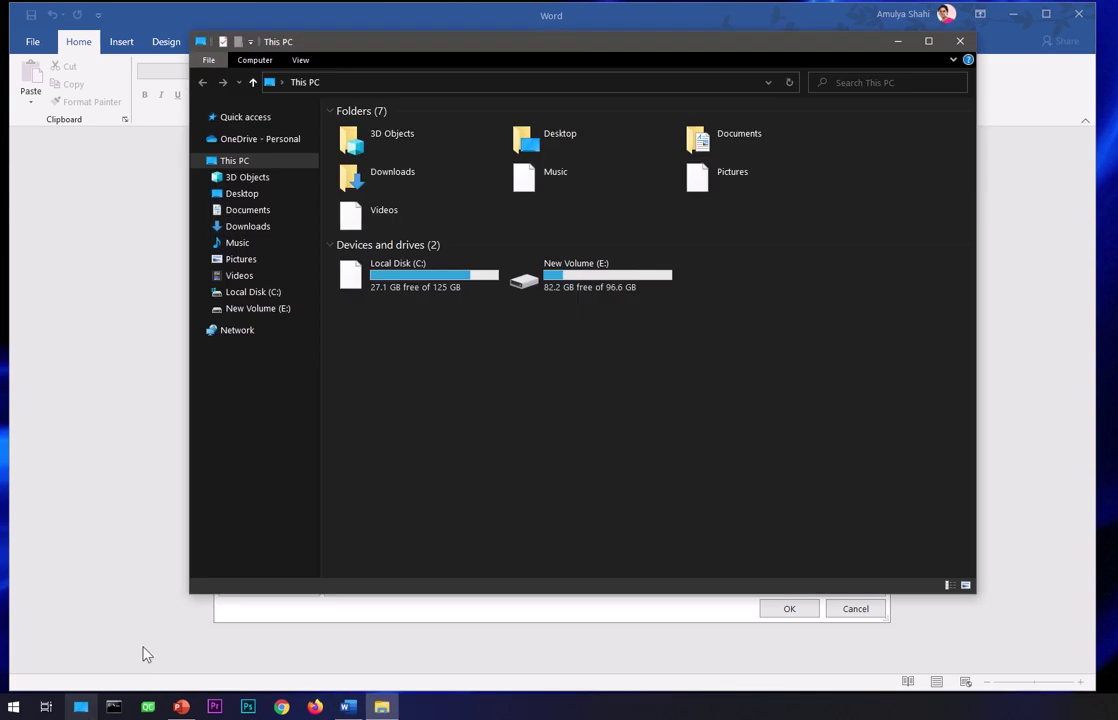
left_click(393, 83)
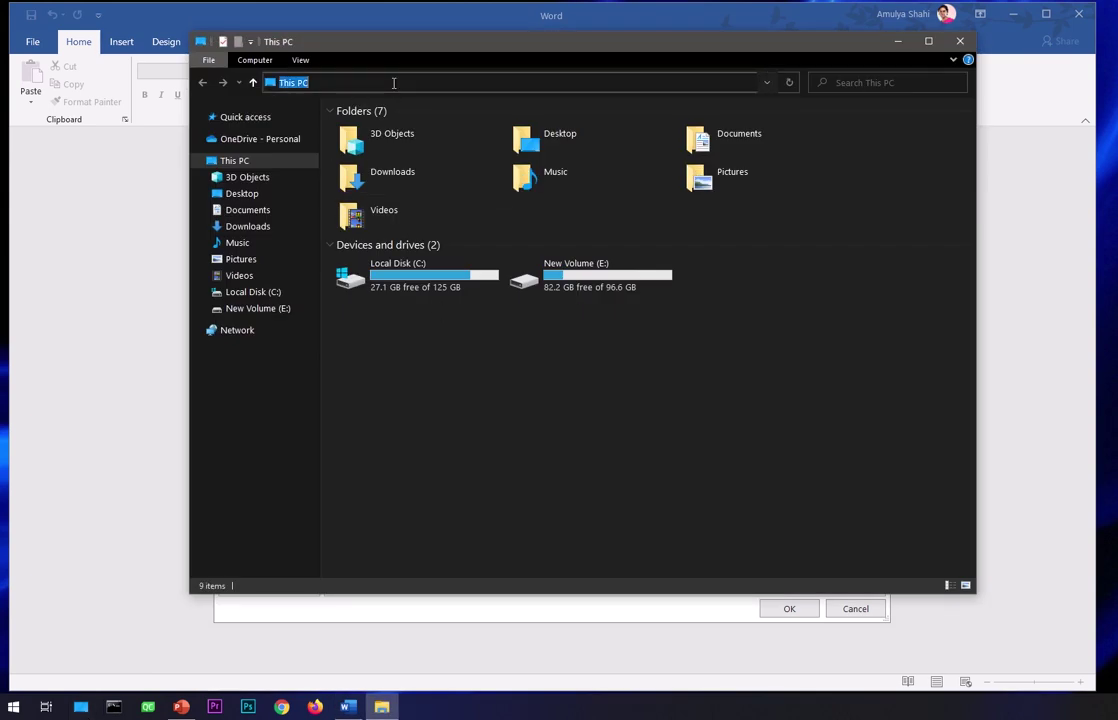
key("ctrl+v")
key("Return")
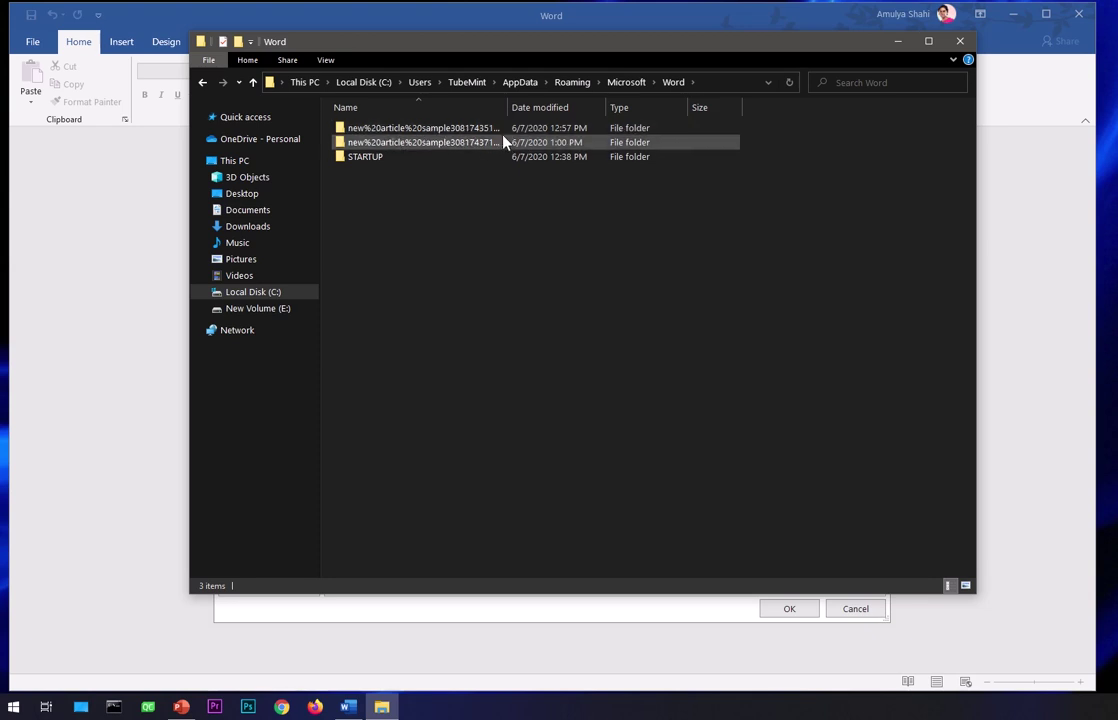
double_click(452, 146)
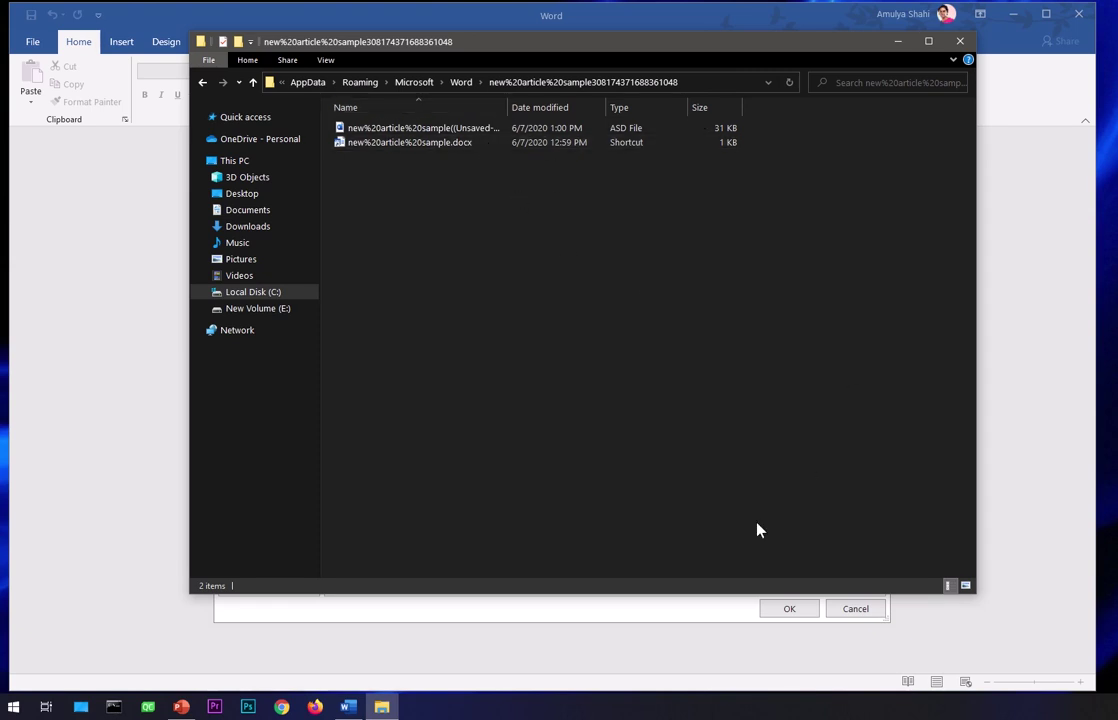
key("alt+F4")
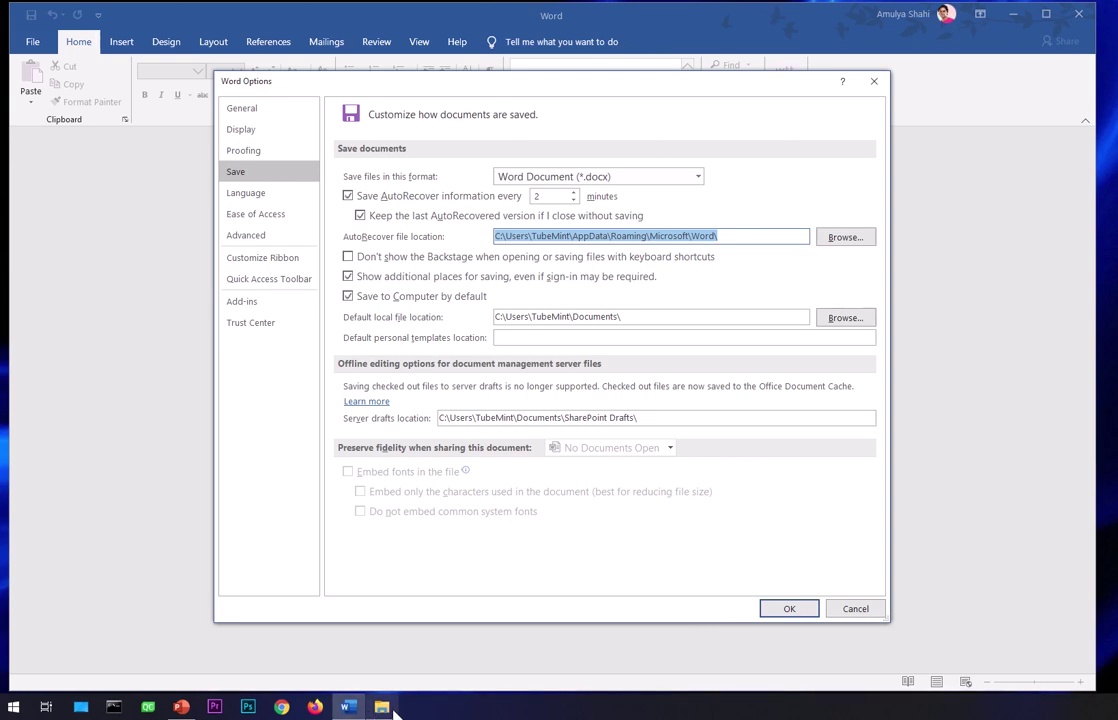
Open the unsaved article's ASD file with Word, always using Word for .asd files
left_click(394, 707)
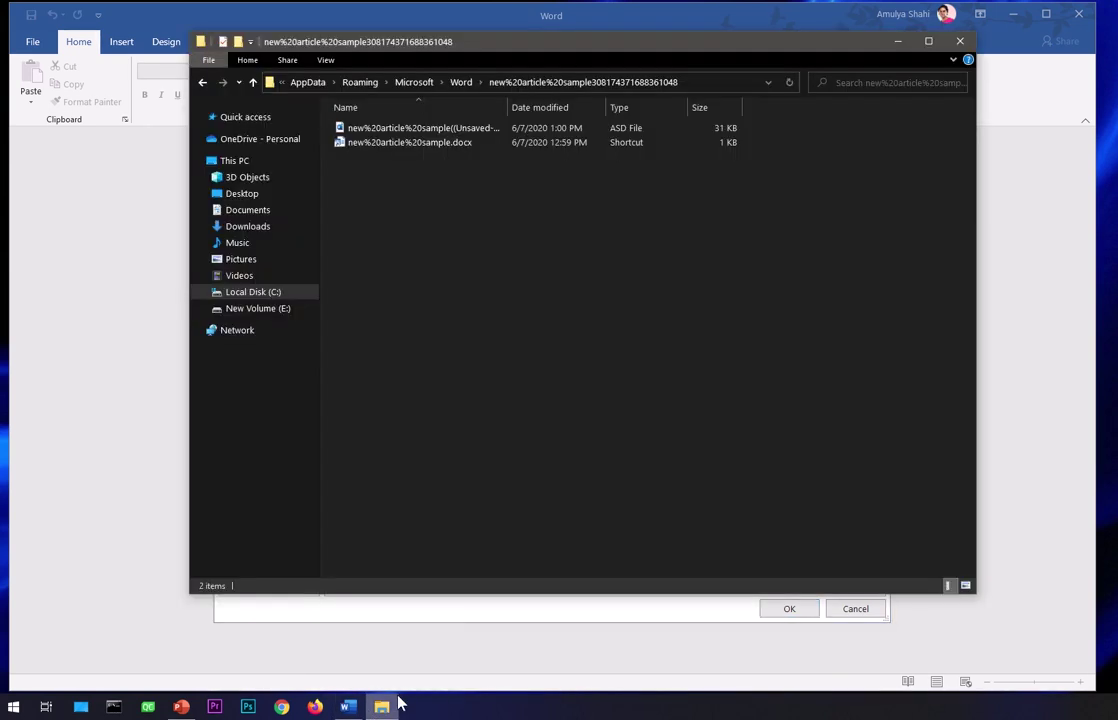
left_click(415, 130)
right_click(415, 130)
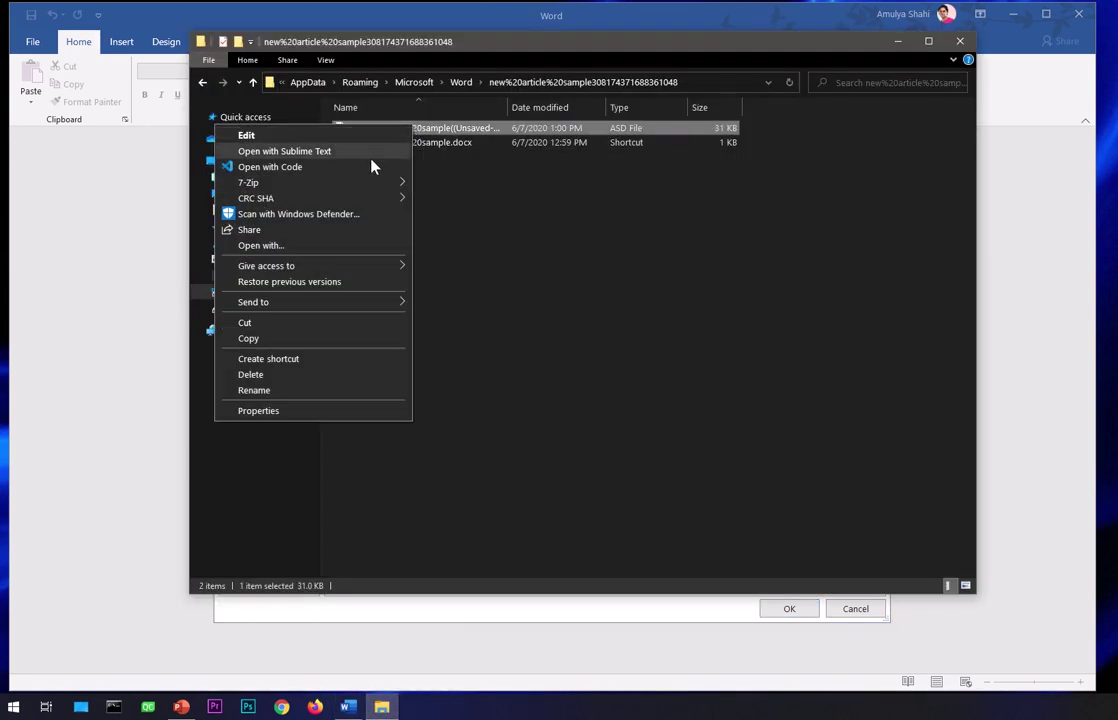
left_click(350, 247)
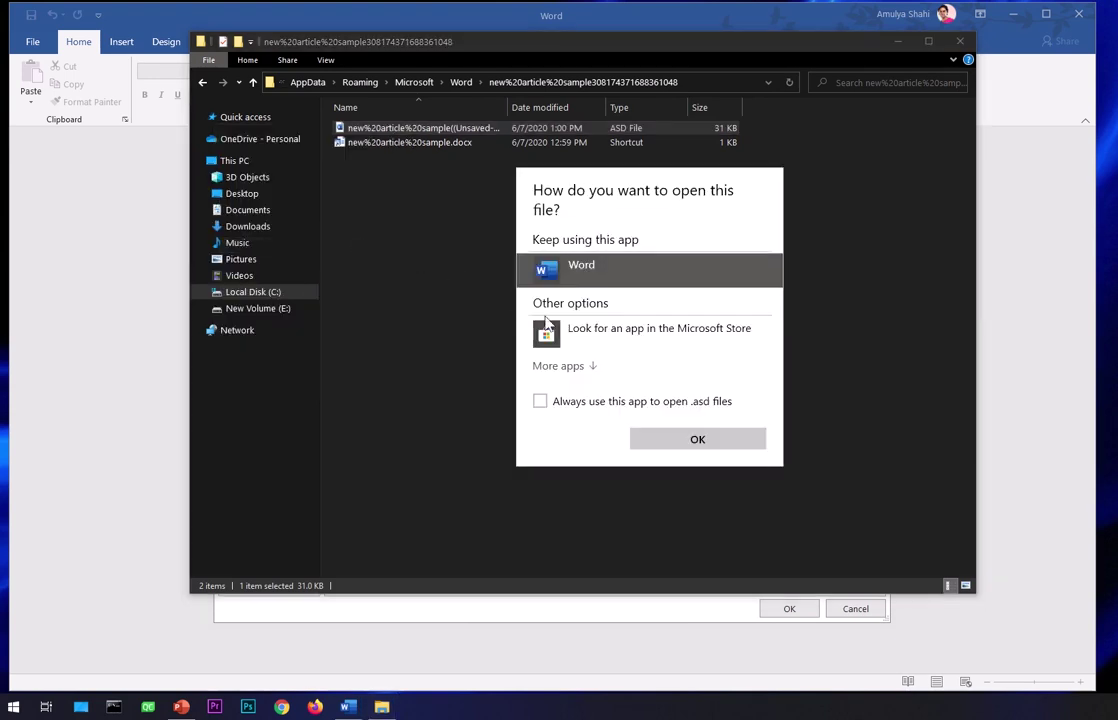
left_click(560, 366)
scroll(691, 429, "down", 5)
scroll(693, 428, "up", 5)
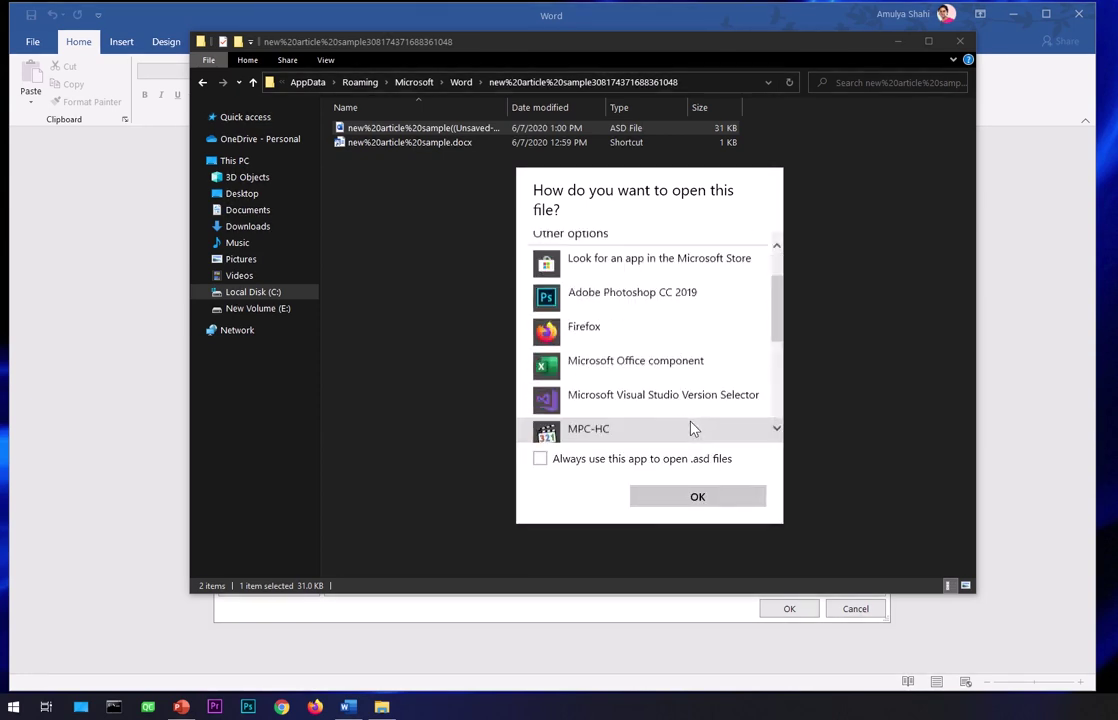
scroll(693, 429, "up", 2)
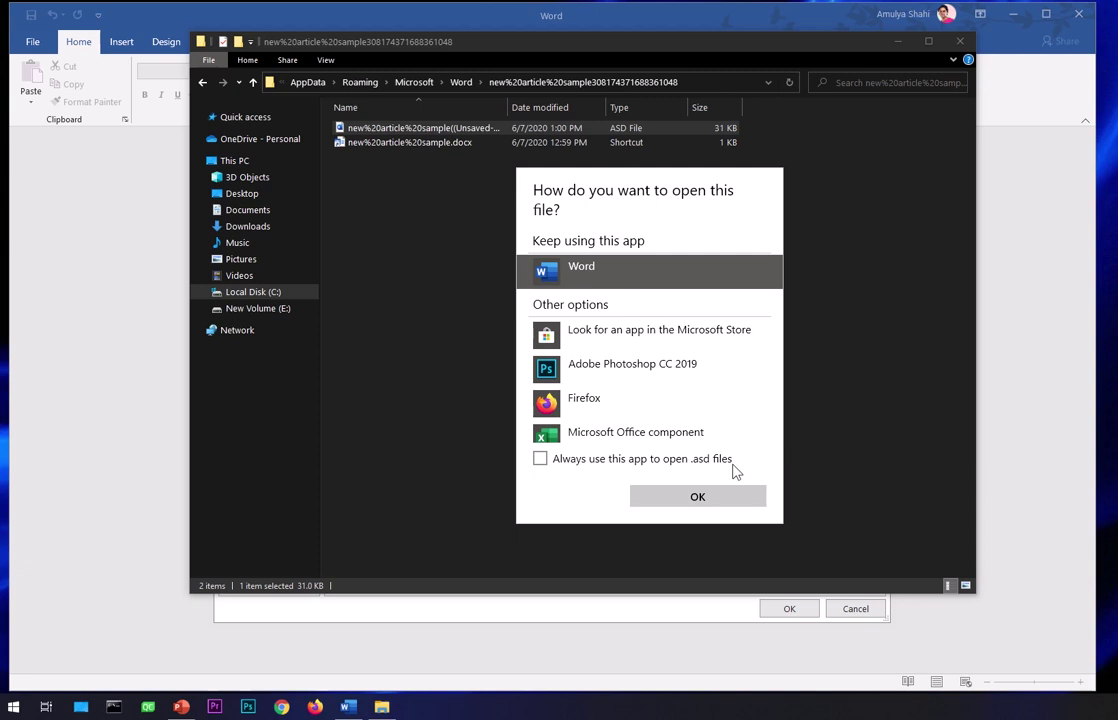
left_click(540, 460)
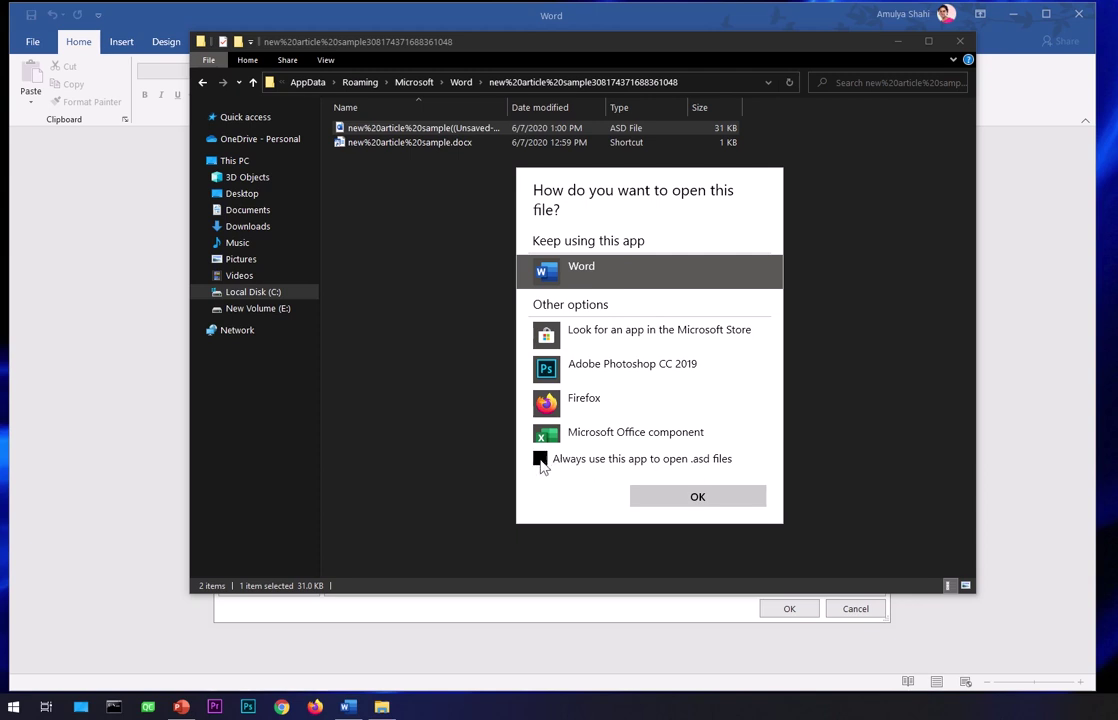
left_click(714, 509)
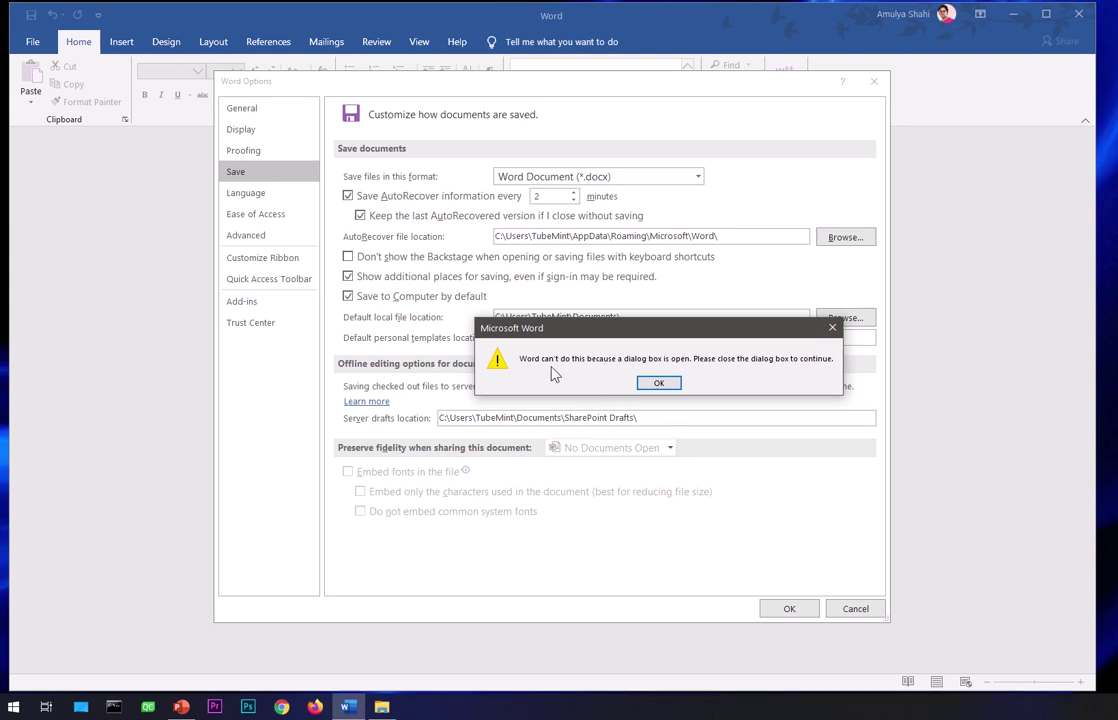
Dismiss Word's warning, close Word Options, and open the ASD file in Word
left_click(657, 383)
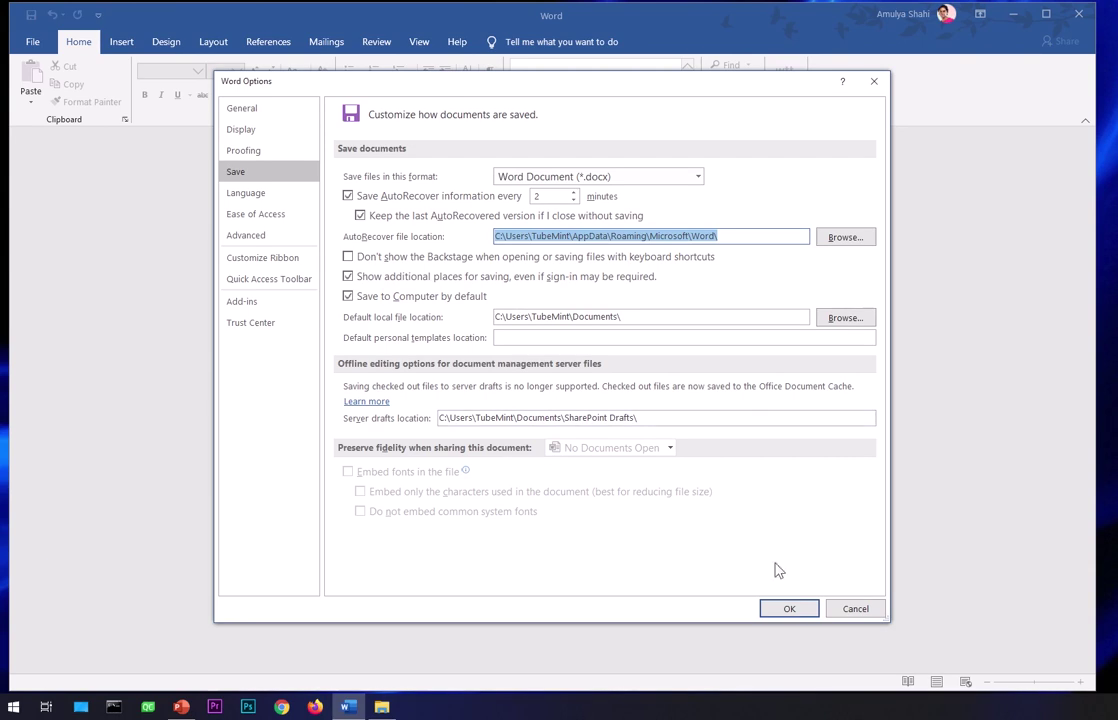
left_click(790, 609)
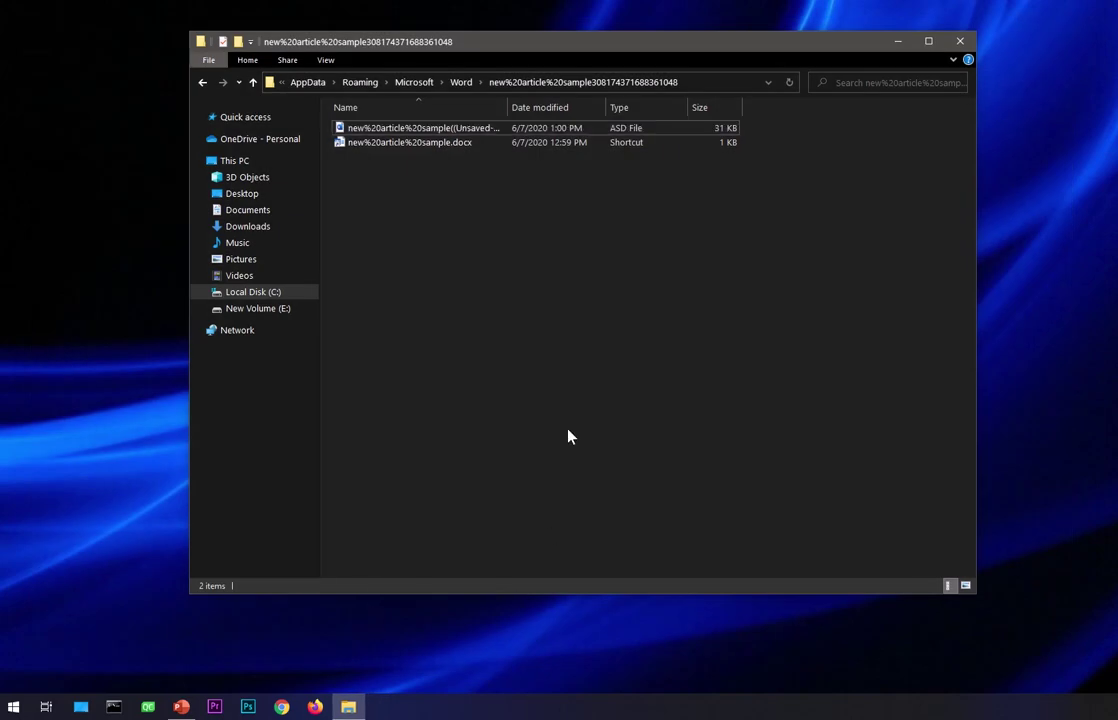
right_click(502, 133)
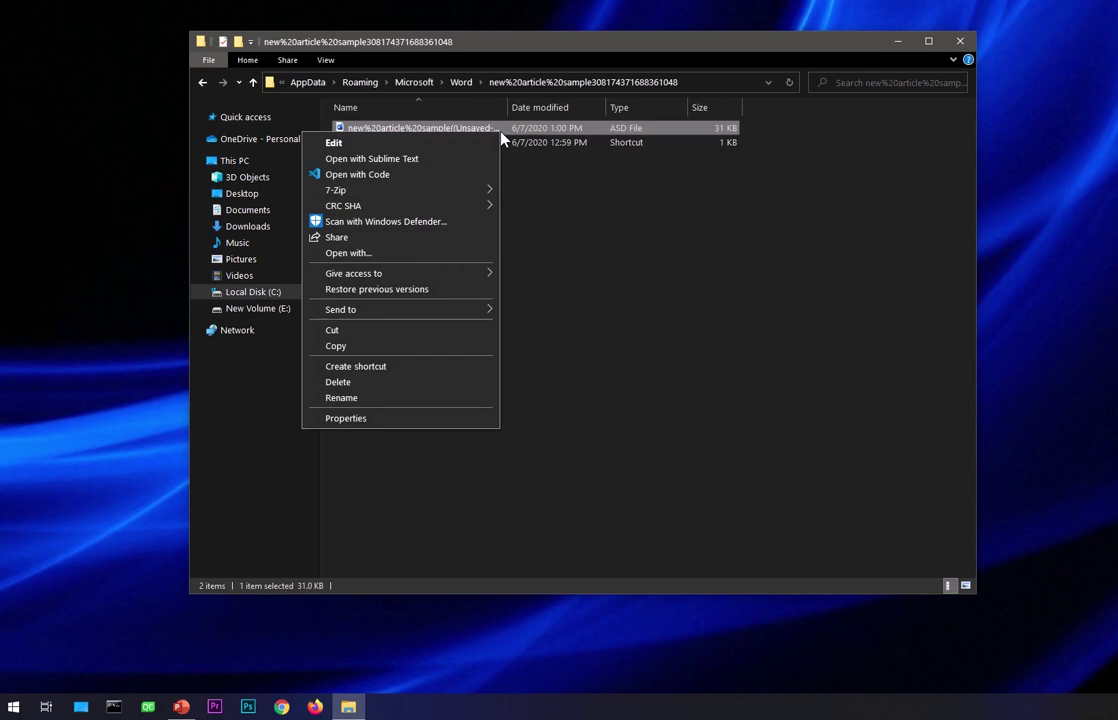
left_click(405, 260)
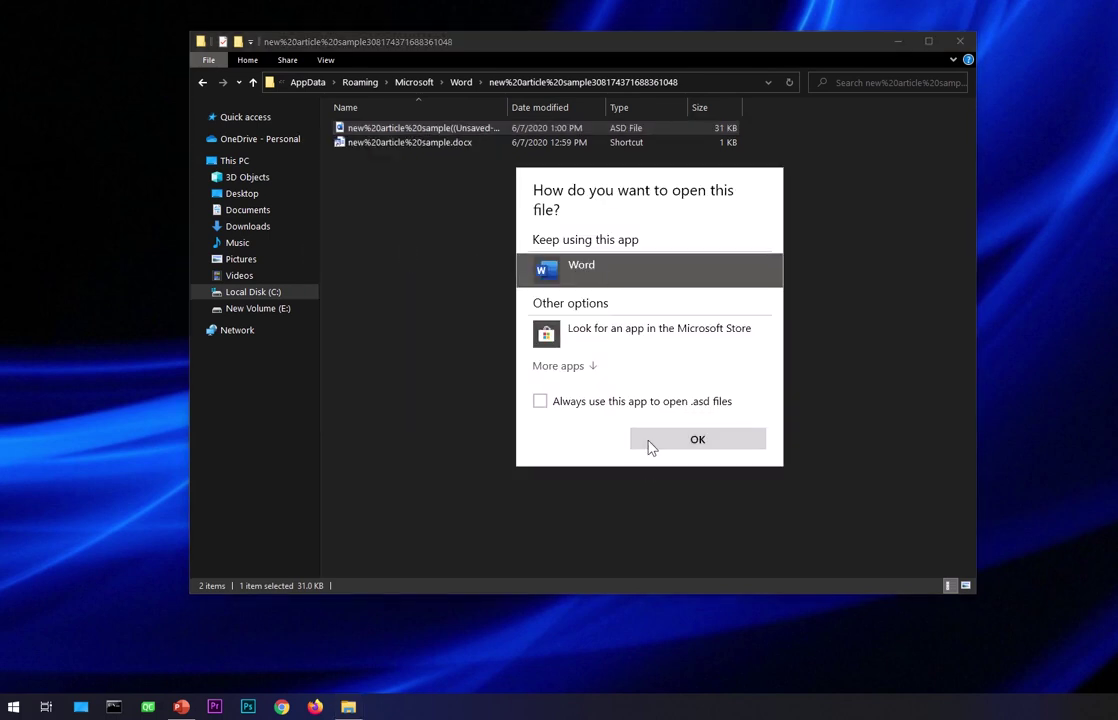
left_click(649, 446)
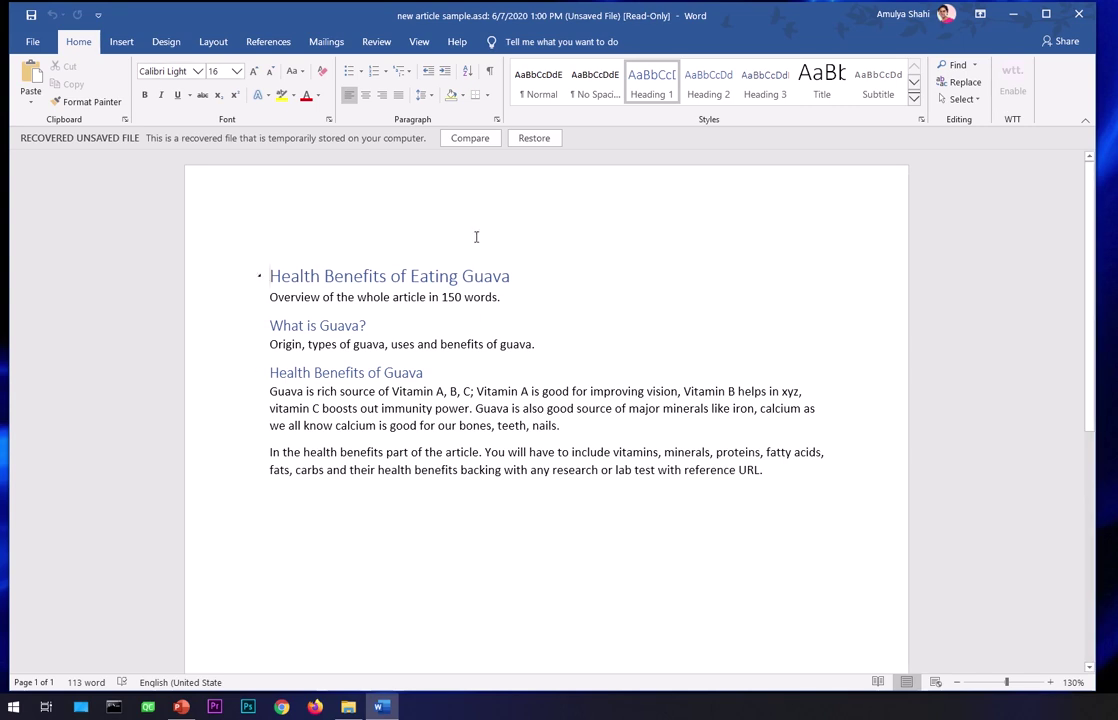
Restore the recovered guava article over the last saved version and confirm the overwrite
left_click(530, 140)
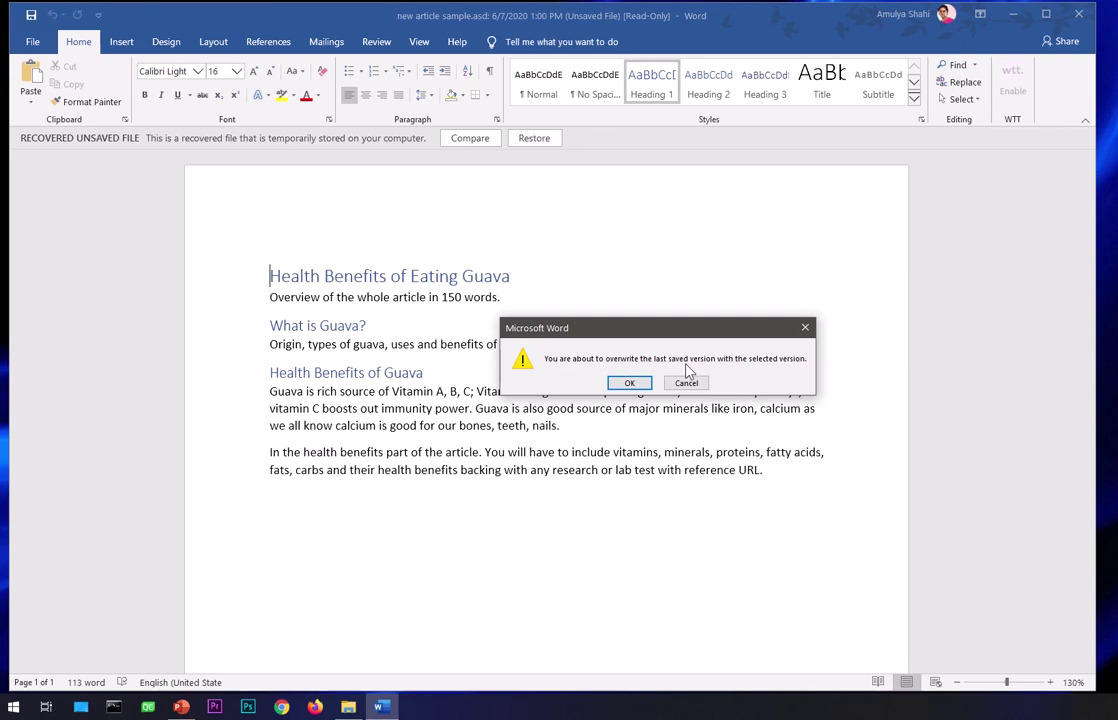
left_click(627, 388)
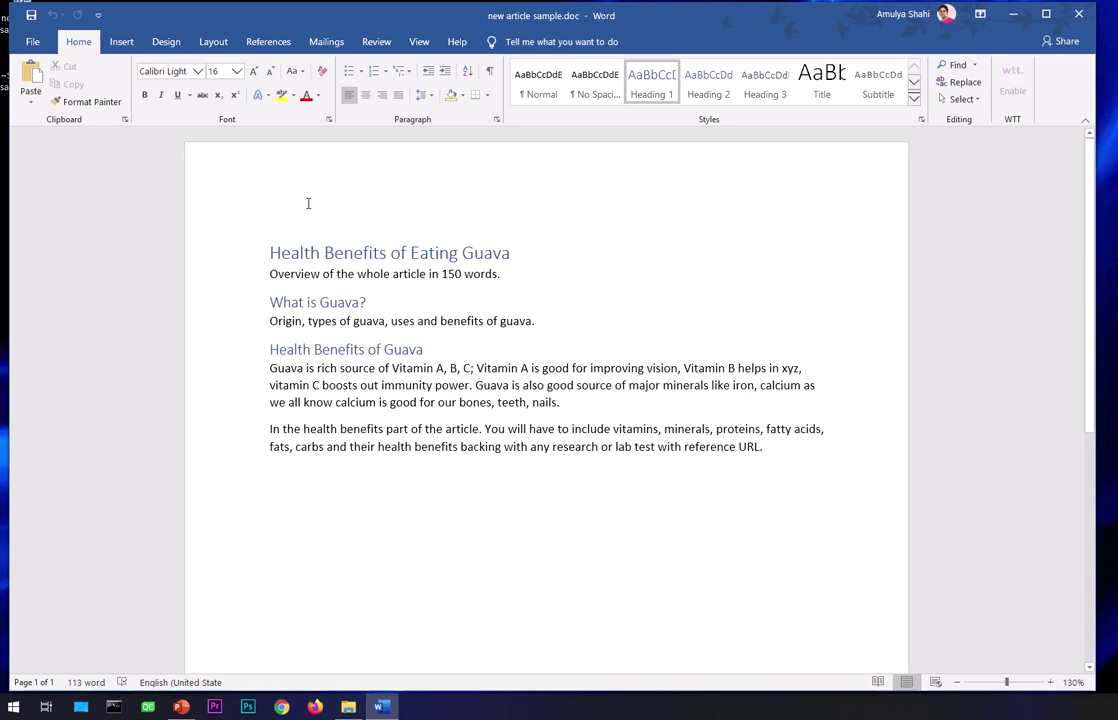
left_click(33, 42)
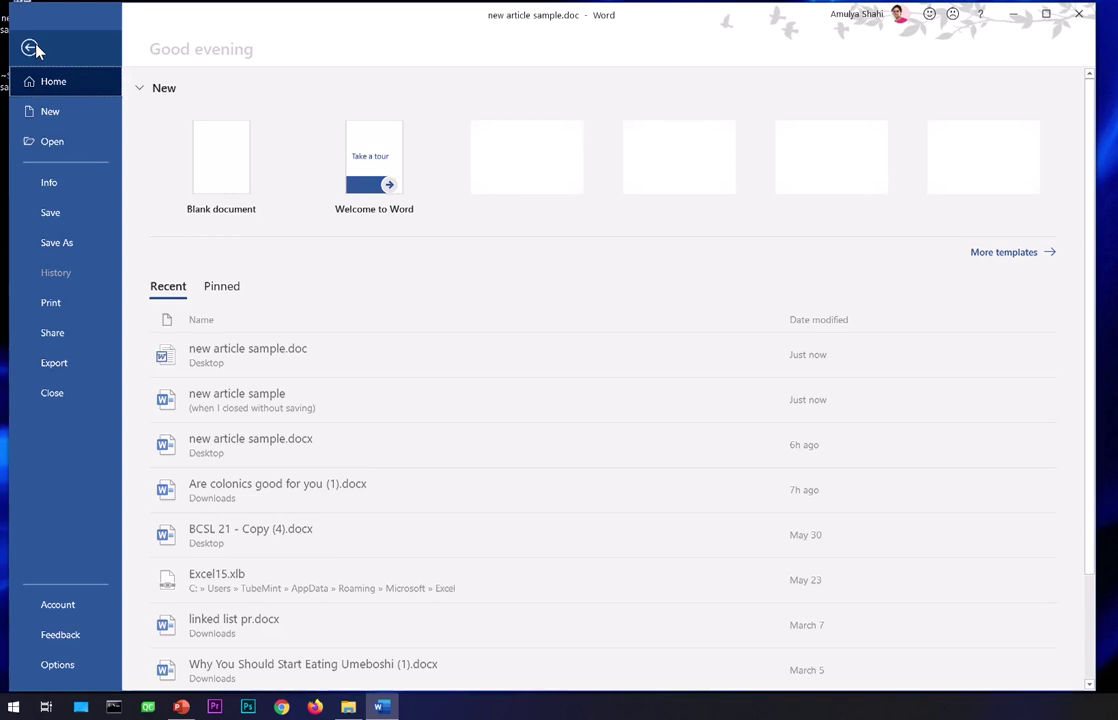
Save the recovered article as new article sample.docx in the Documents folder
left_click(74, 252)
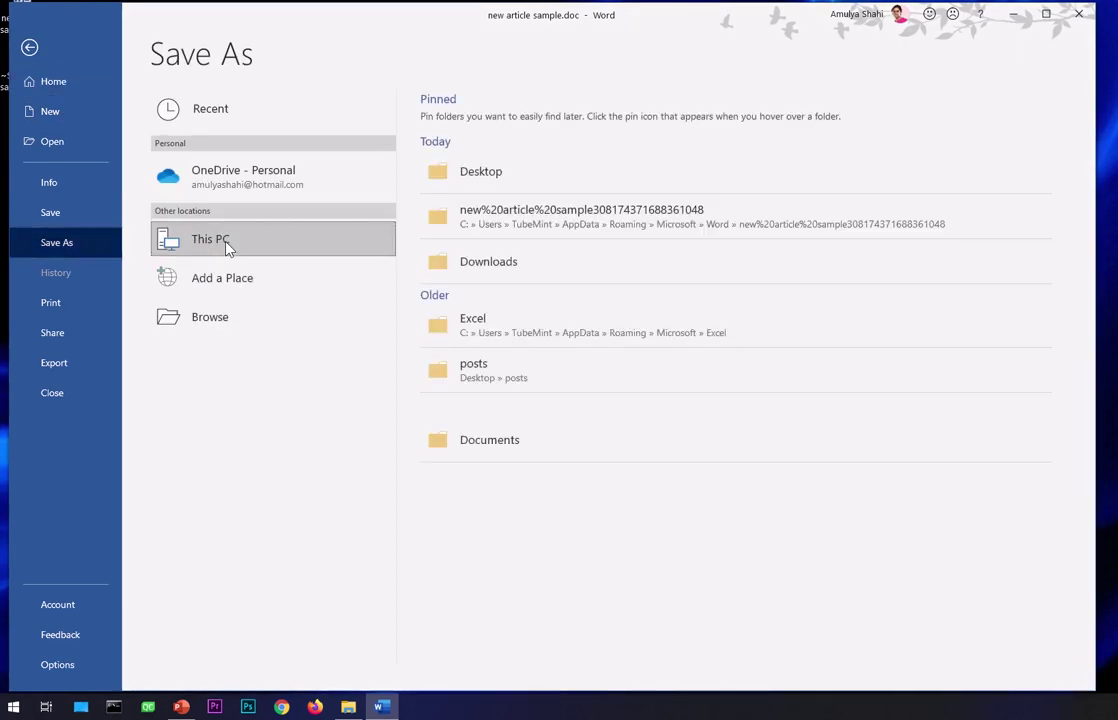
left_click(470, 172)
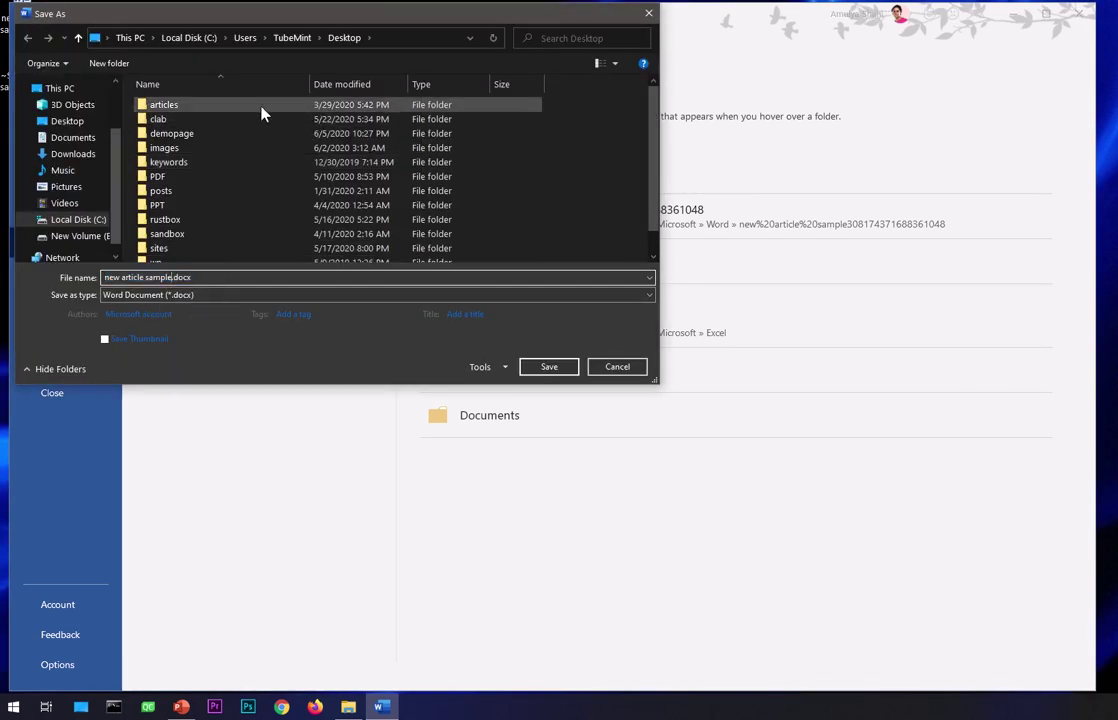
left_click(87, 141)
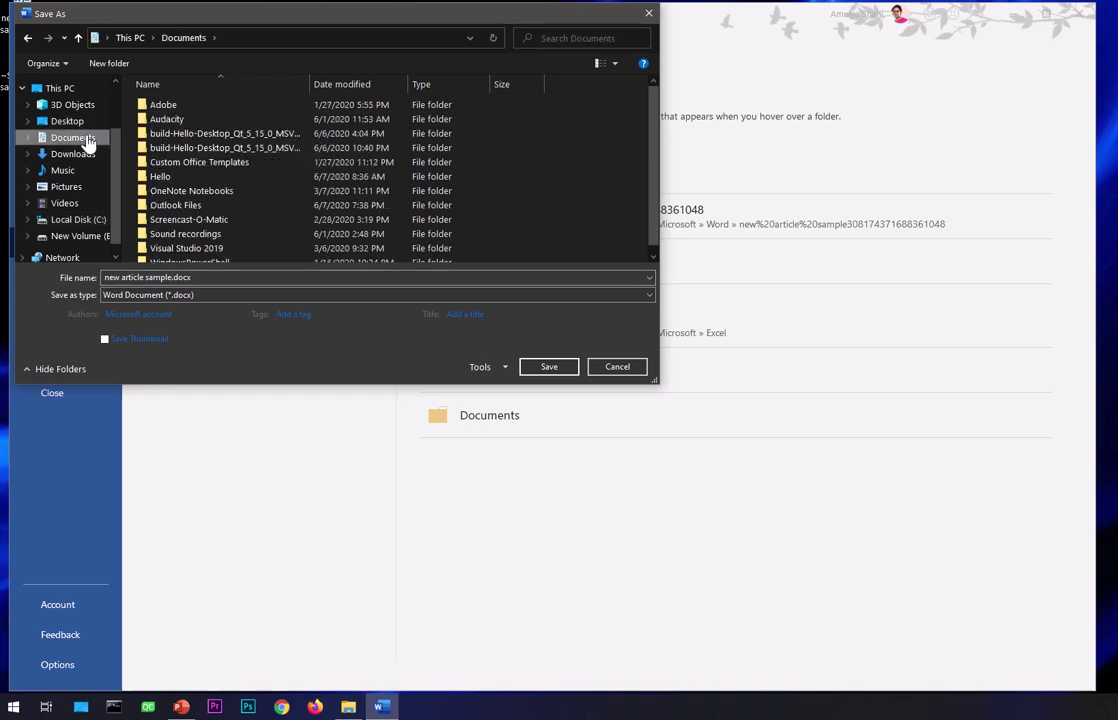
scroll(262, 250, "down", 1)
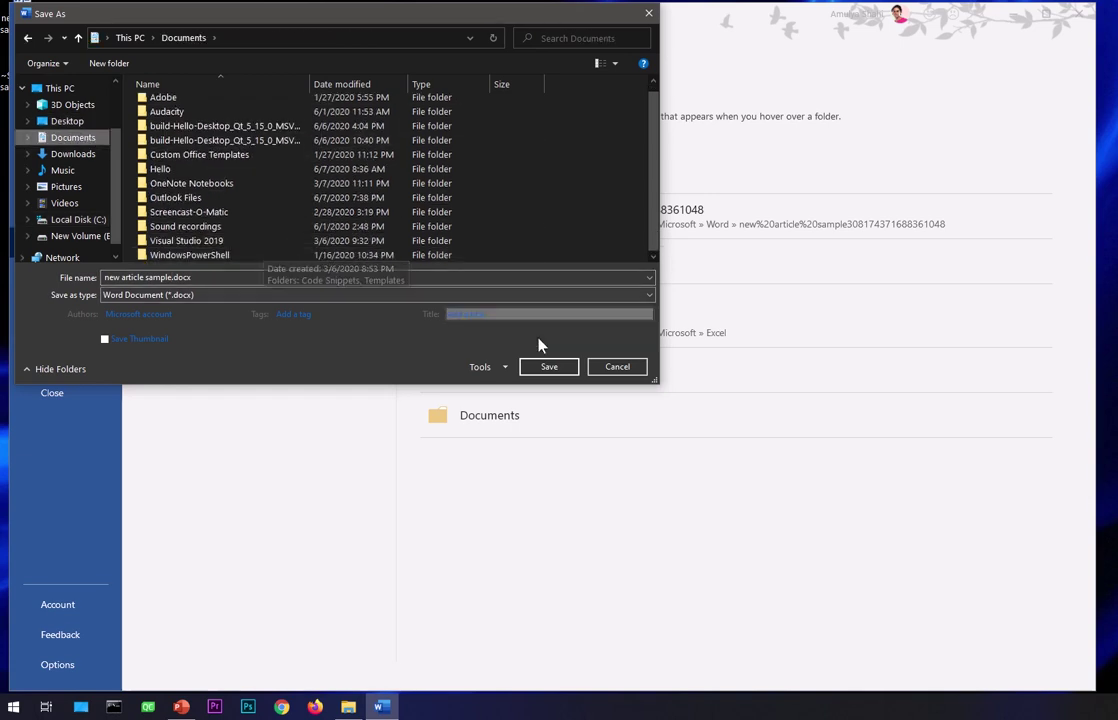
left_click(537, 370)
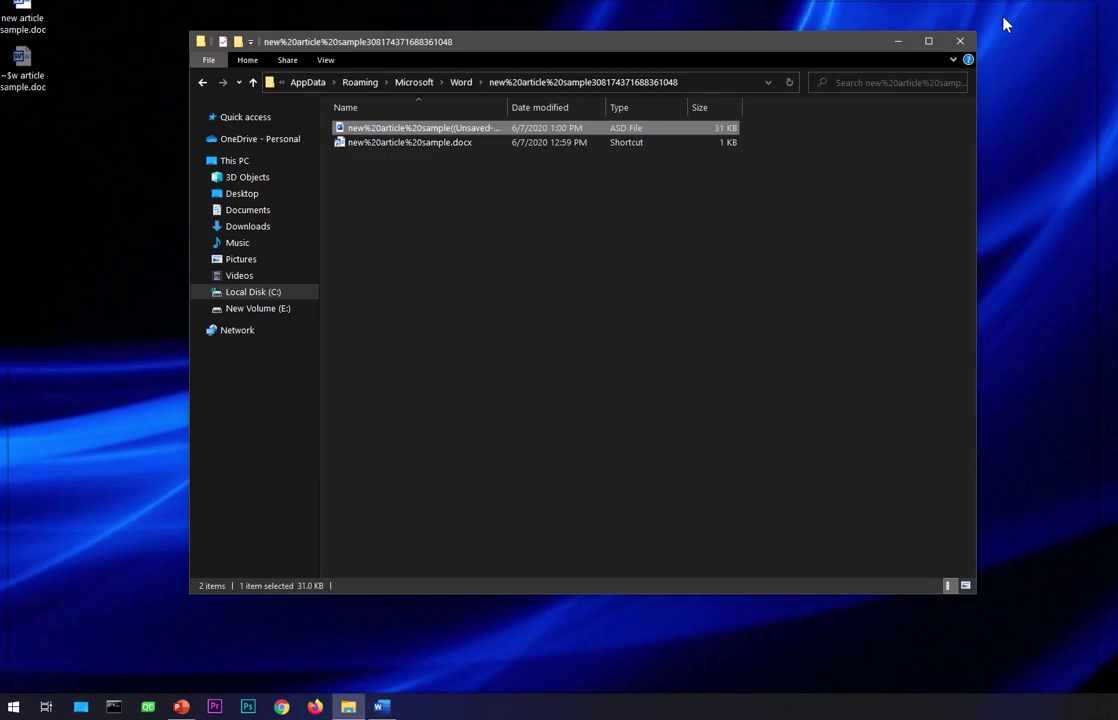
Close the AutoRecover folder window and dismiss a Run box opened too early
left_click(960, 44)
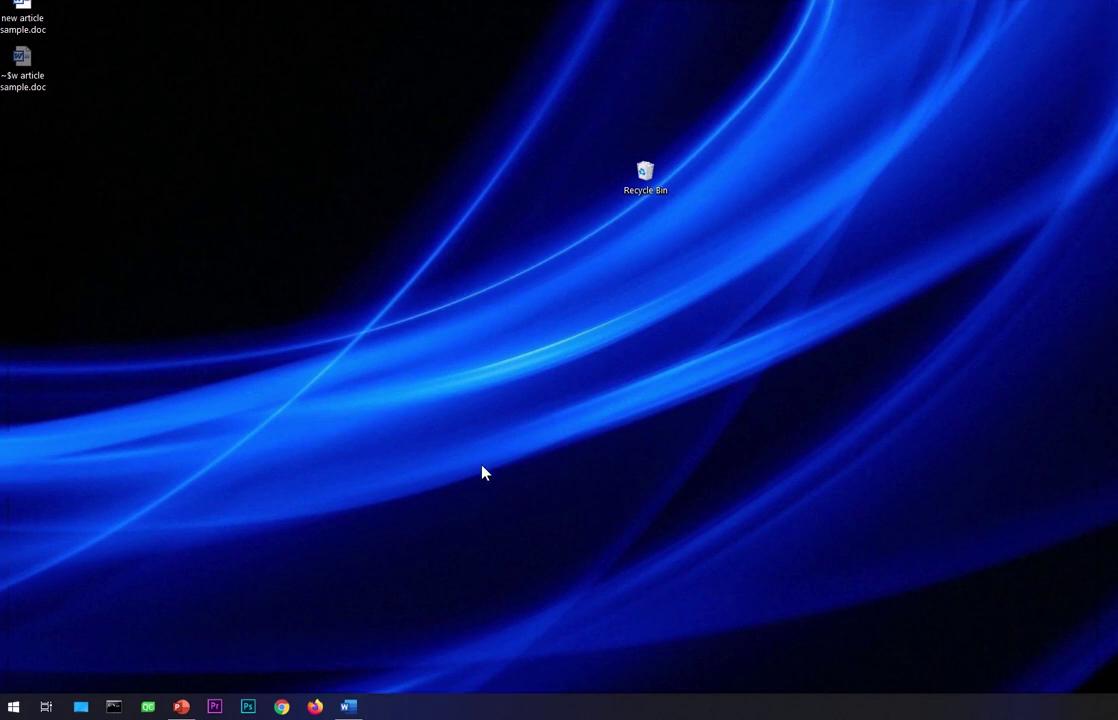
key("super+r")
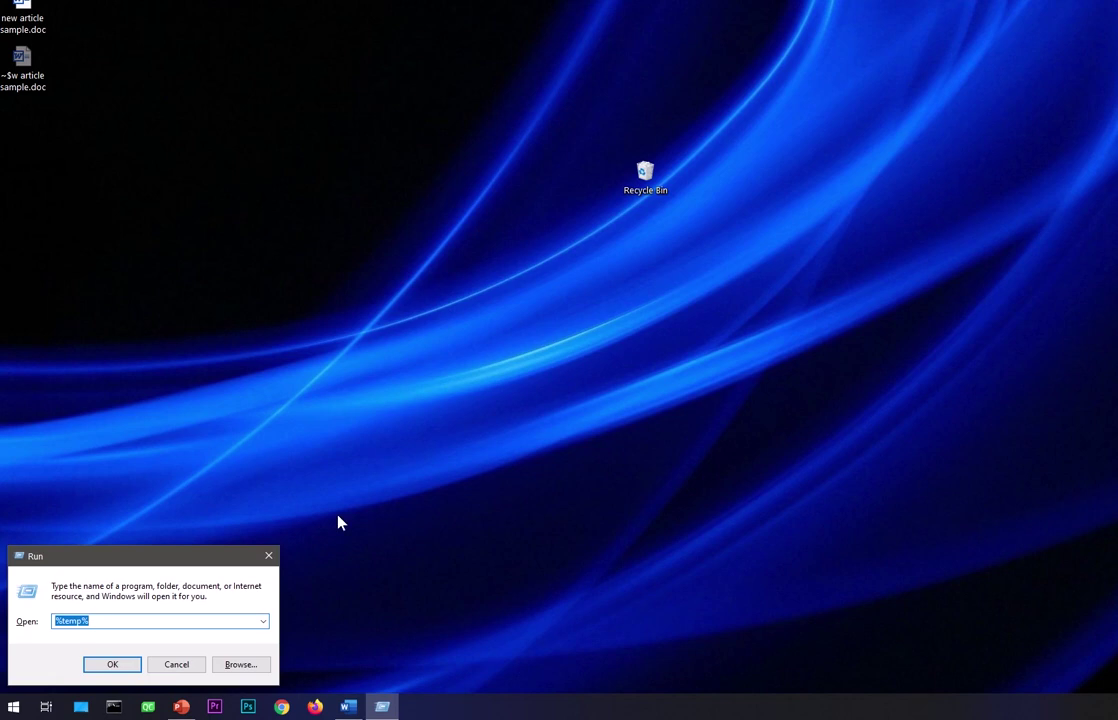
left_click(270, 556)
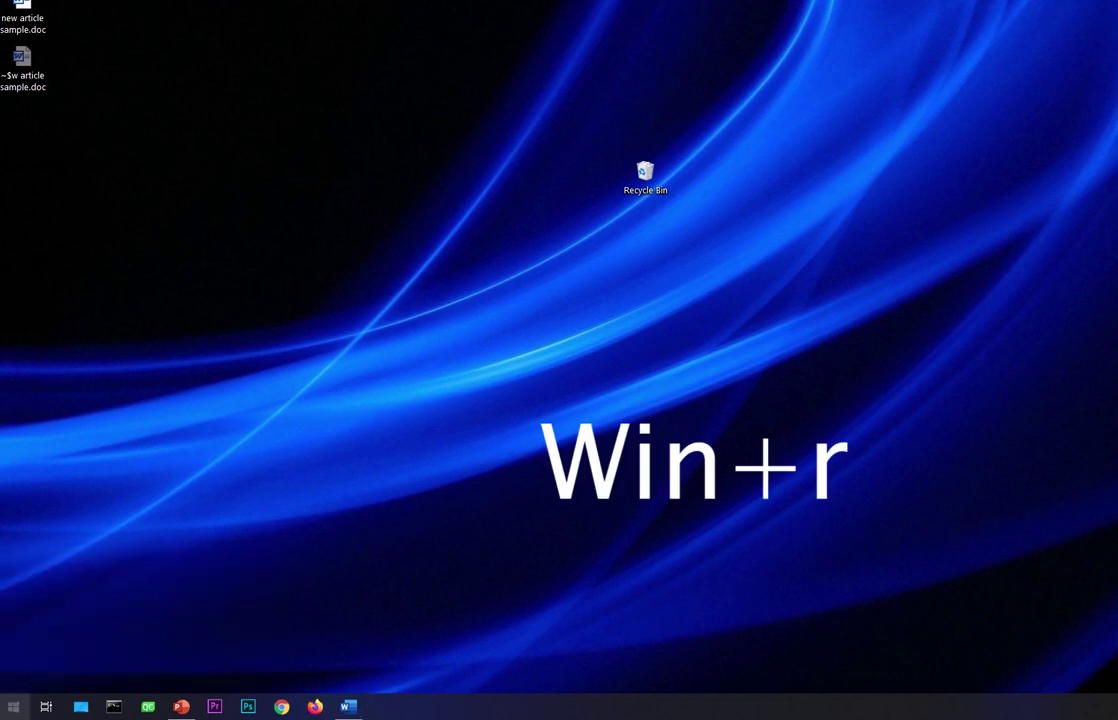
Search 'run' in the Start menu and launch the Run dialog
left_click(14, 707)
type("re")
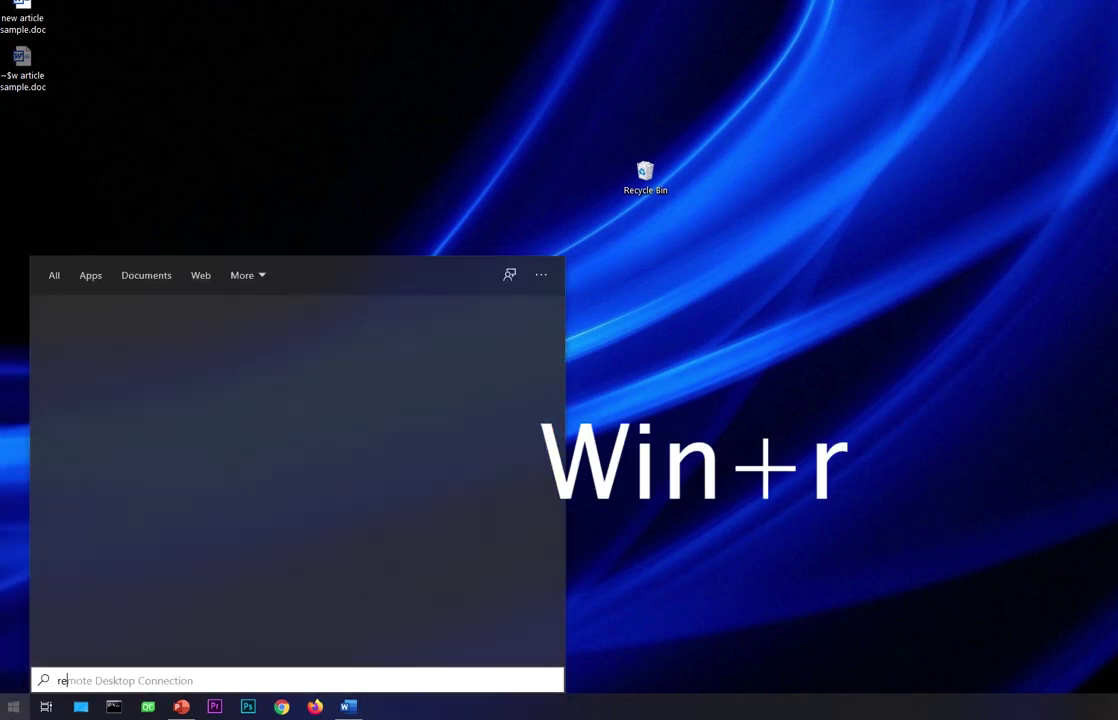
key("BackSpace")
type("ub")
key("BackSpace")
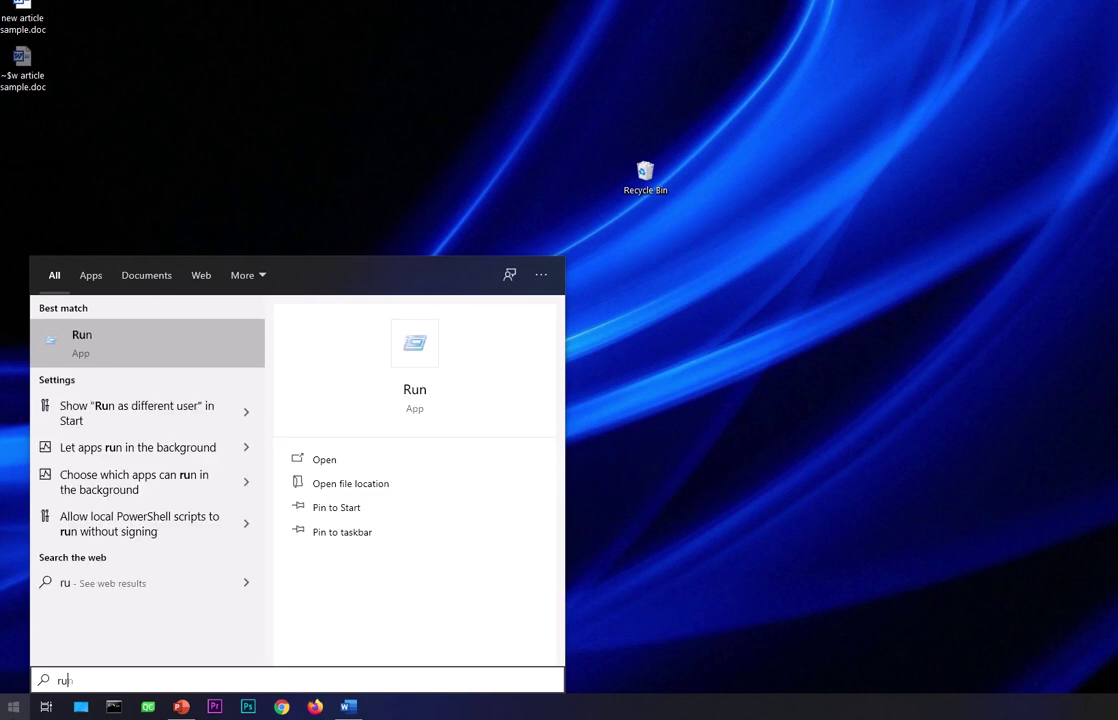
type("n")
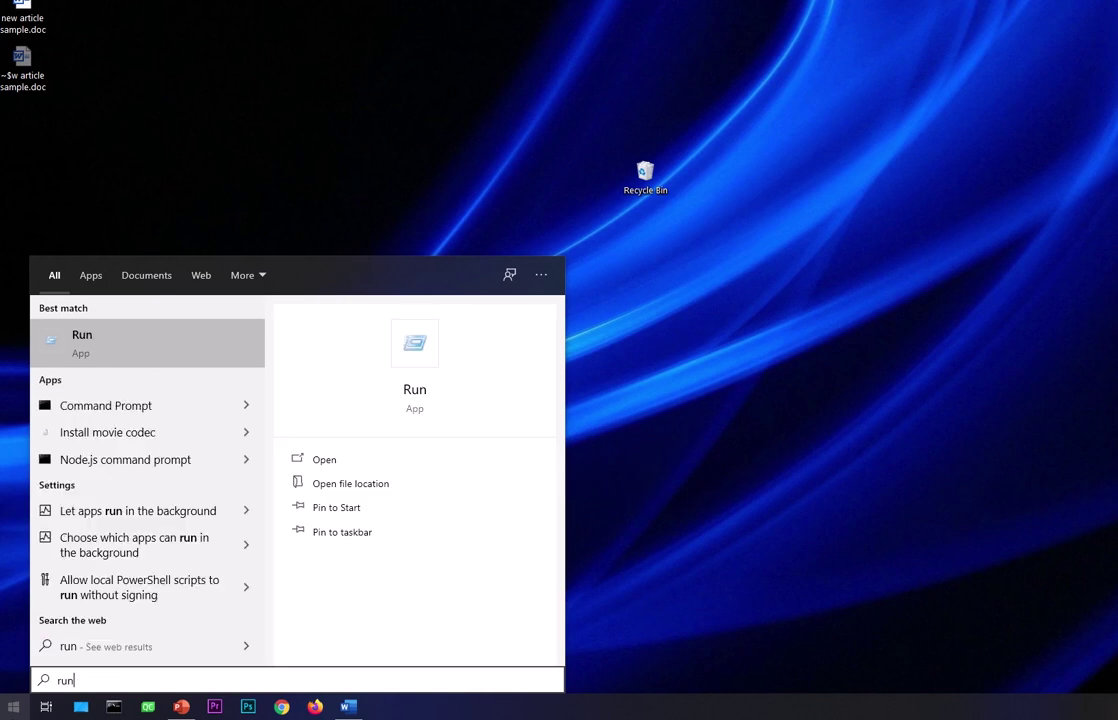
key("Return")
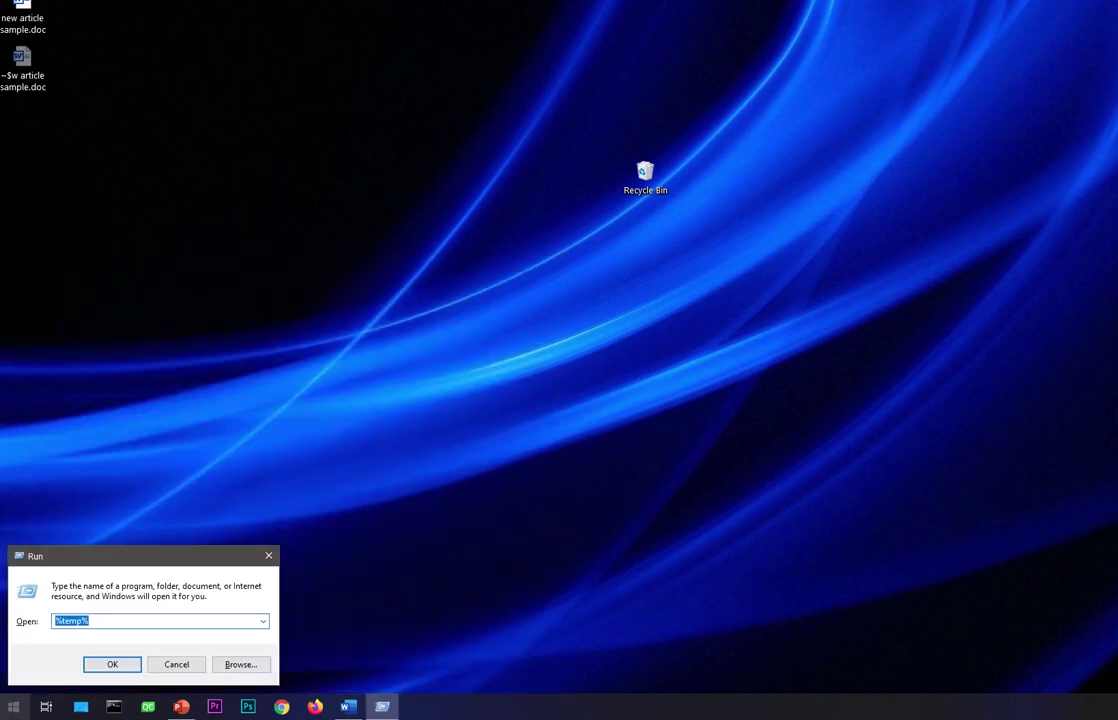
Run %temp% to open the Temp folder in File Explorer
key("BackSpace")
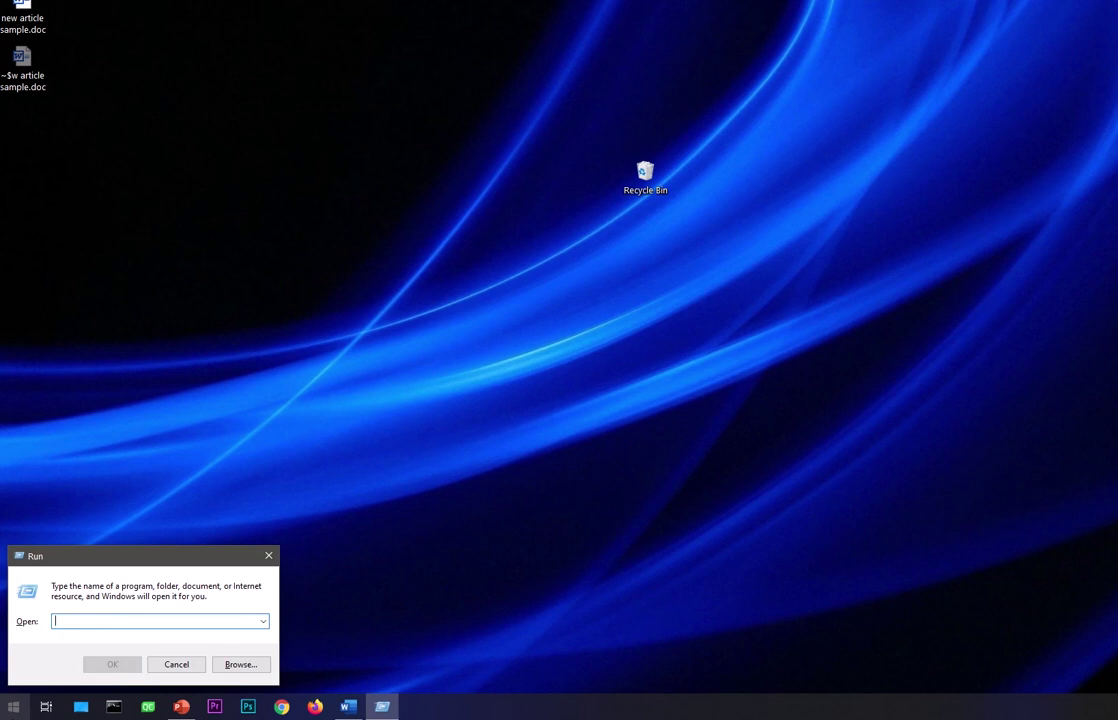
type("%temp%")
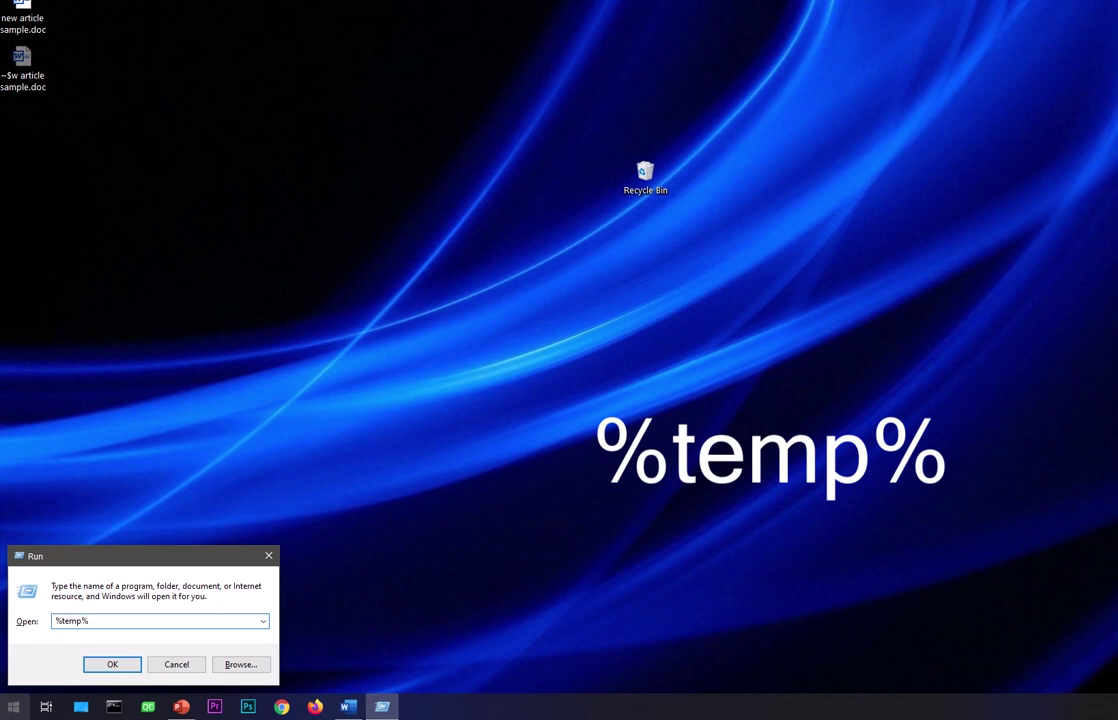
key("Return")
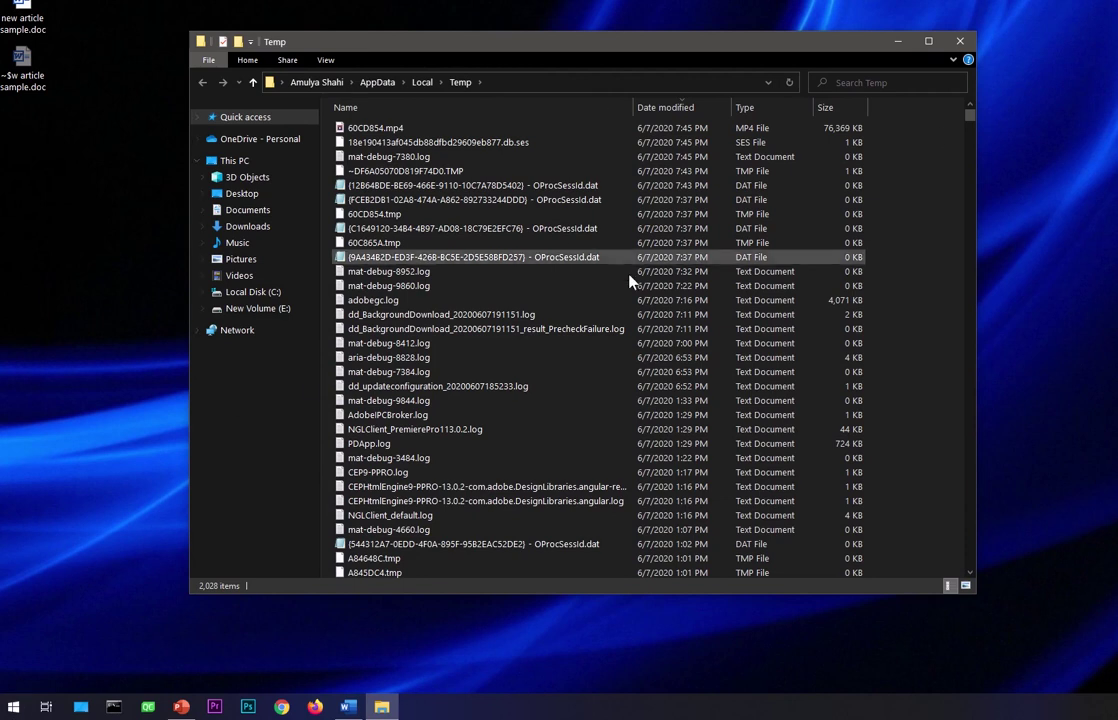
Filter the Temp folder's Date modified column to show only today's files
left_click(530, 257)
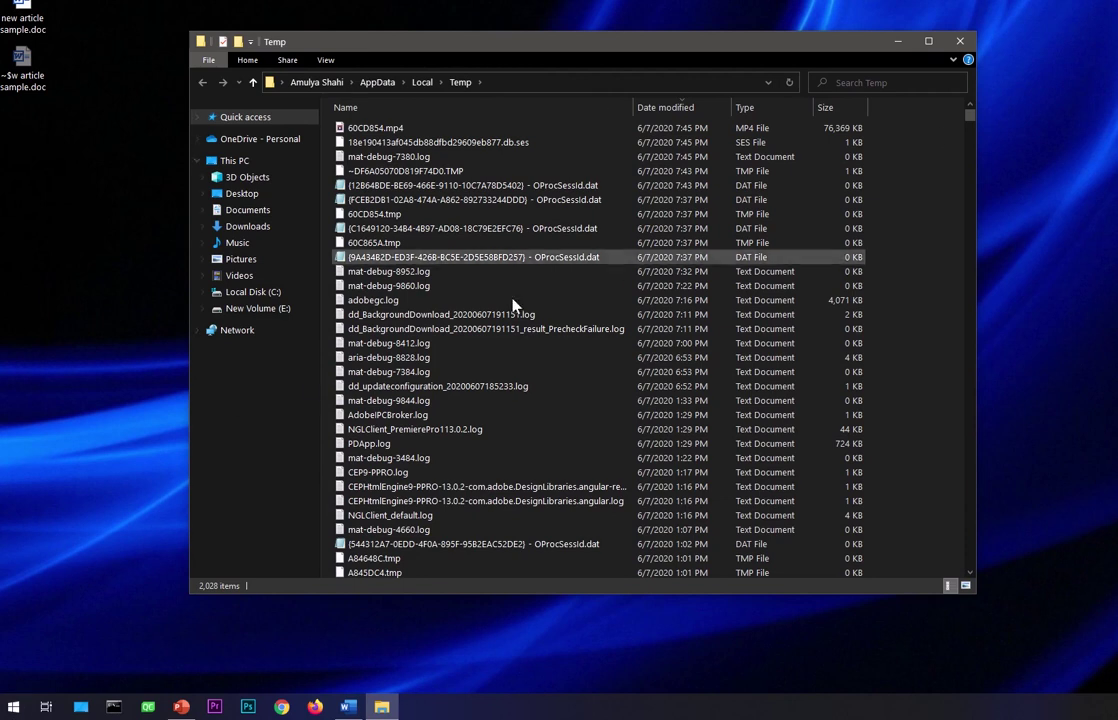
left_click(725, 108)
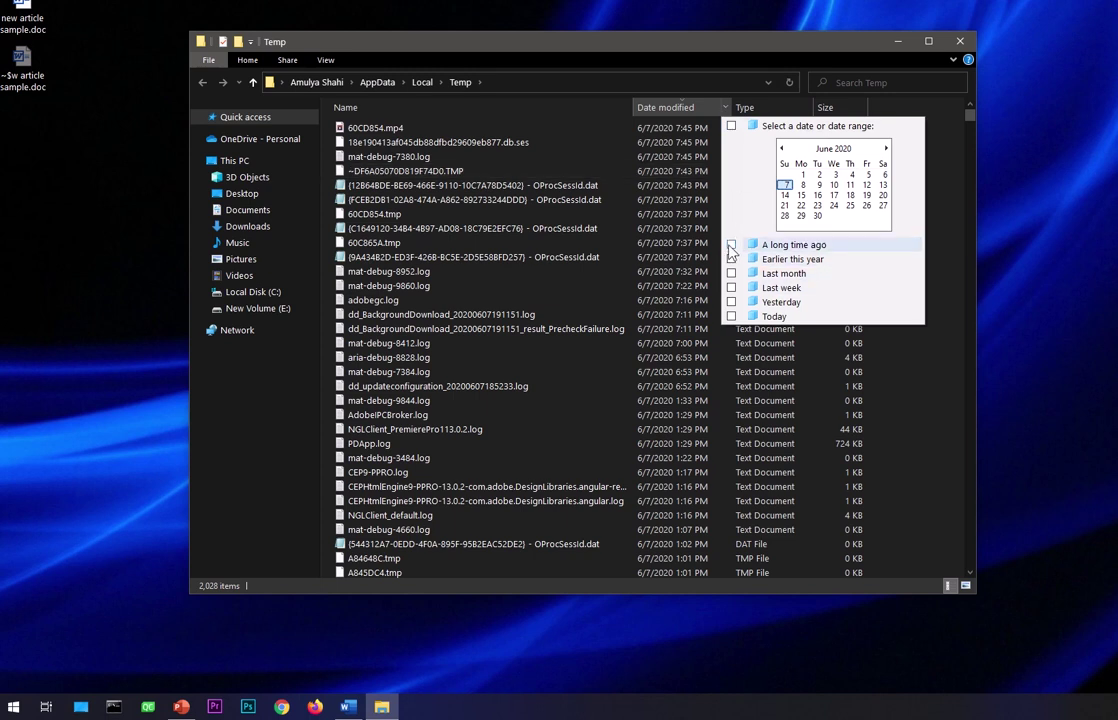
left_click(731, 302)
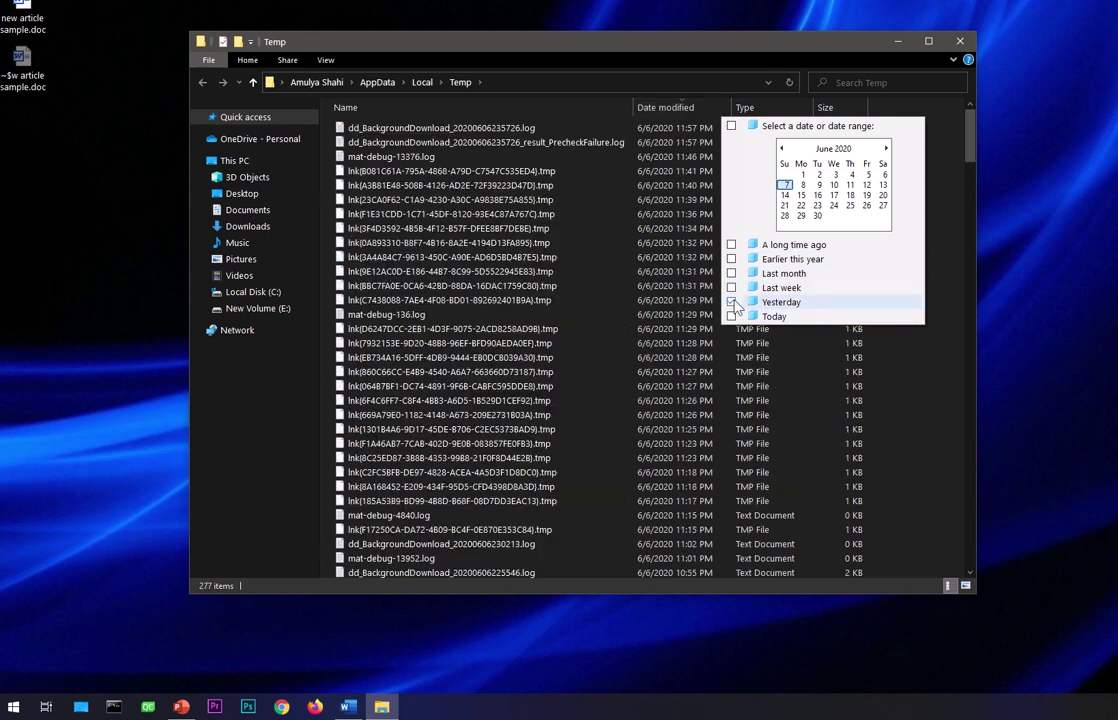
left_click(731, 317)
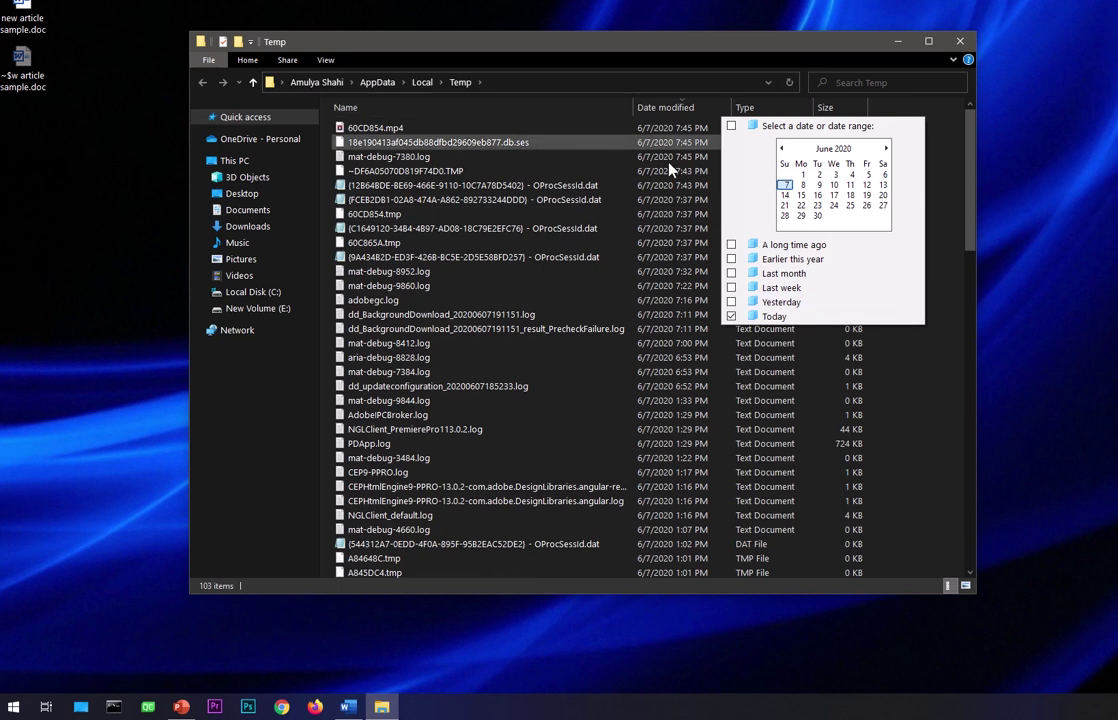
left_click(940, 160)
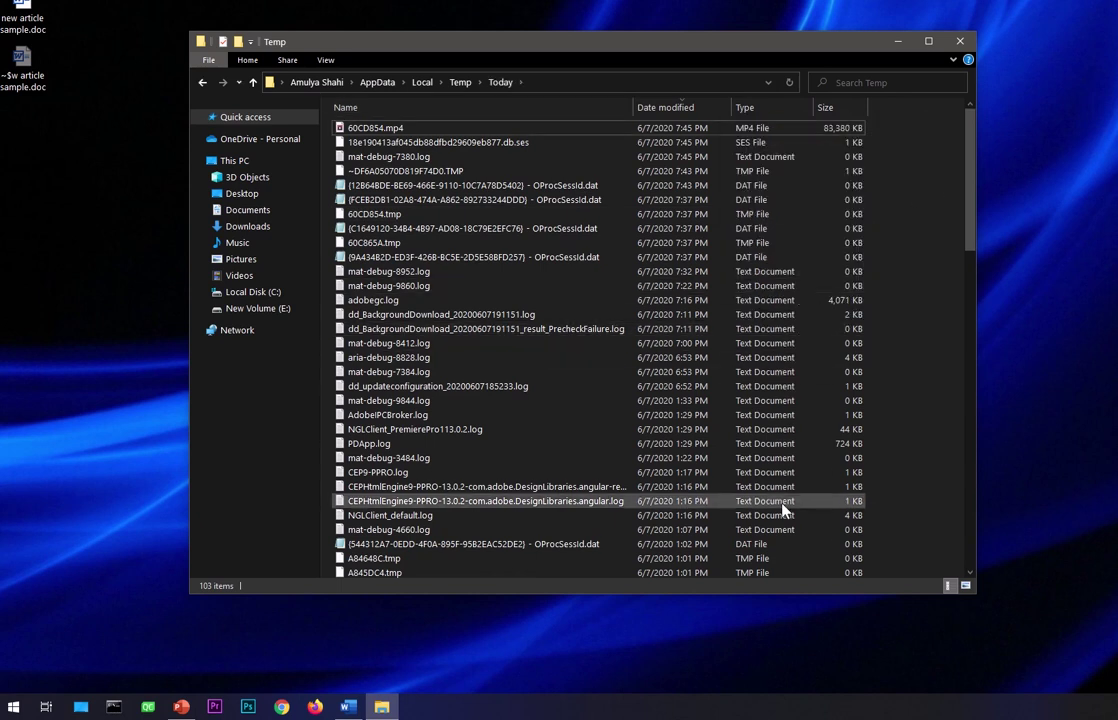
Look through today's 103 Temp files, then close the Temp folder window
scroll(784, 513, "down", 15)
scroll(784, 518, "down", 8)
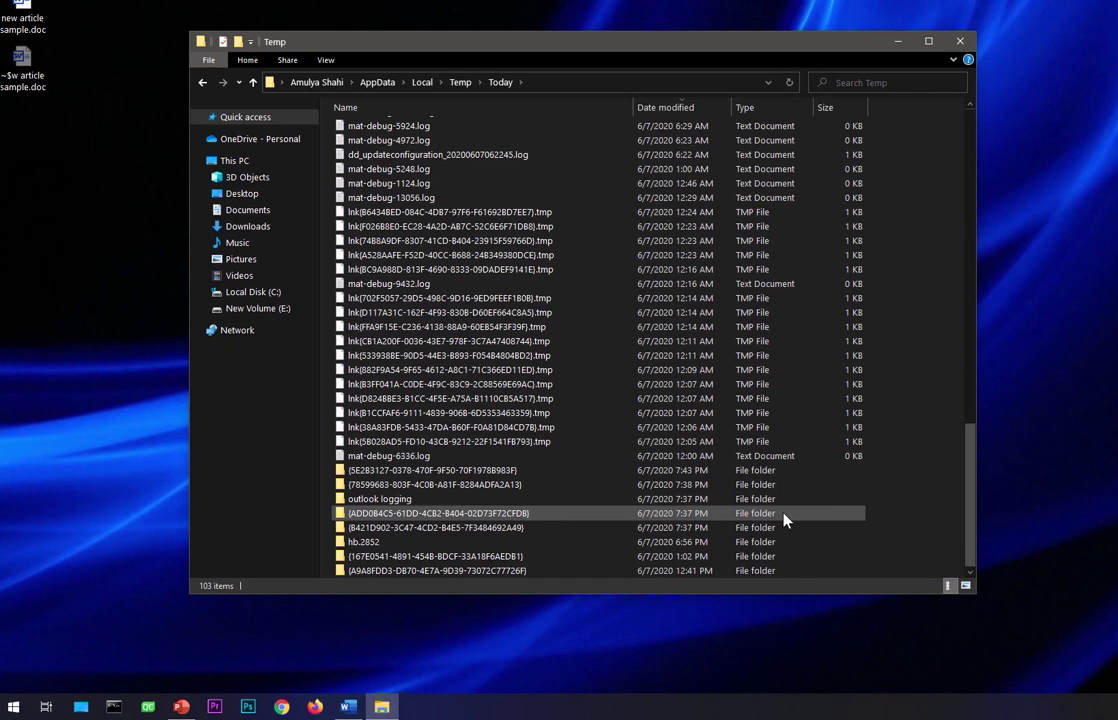
scroll(784, 518, "up", 20)
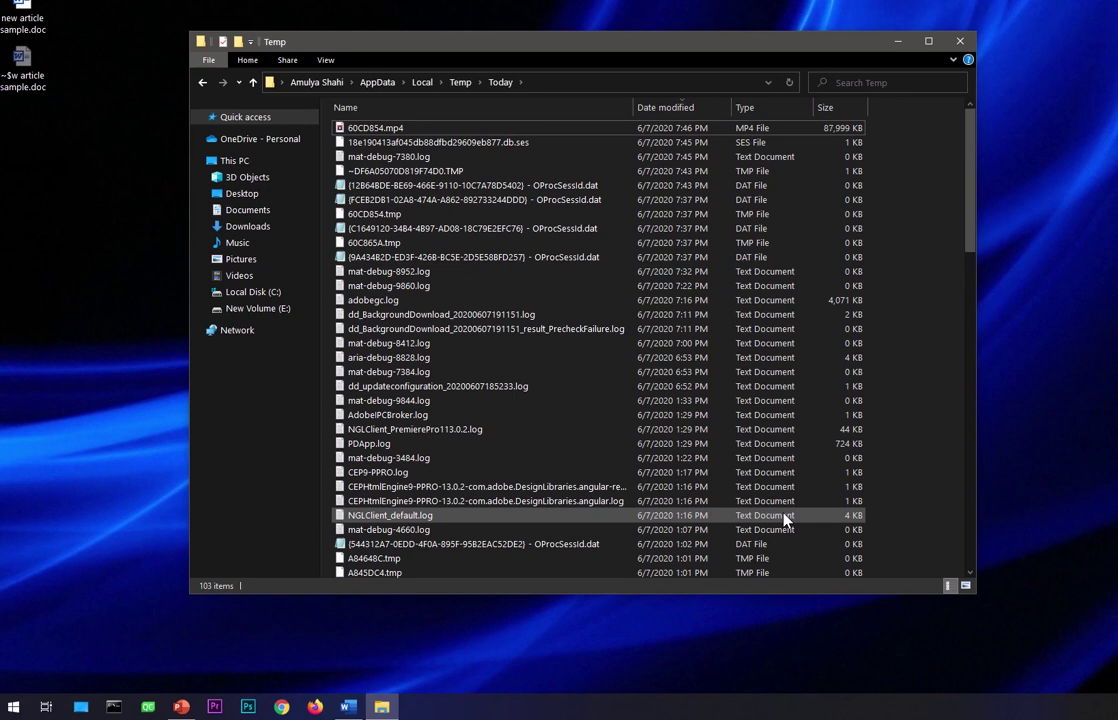
scroll(784, 518, "down", 20)
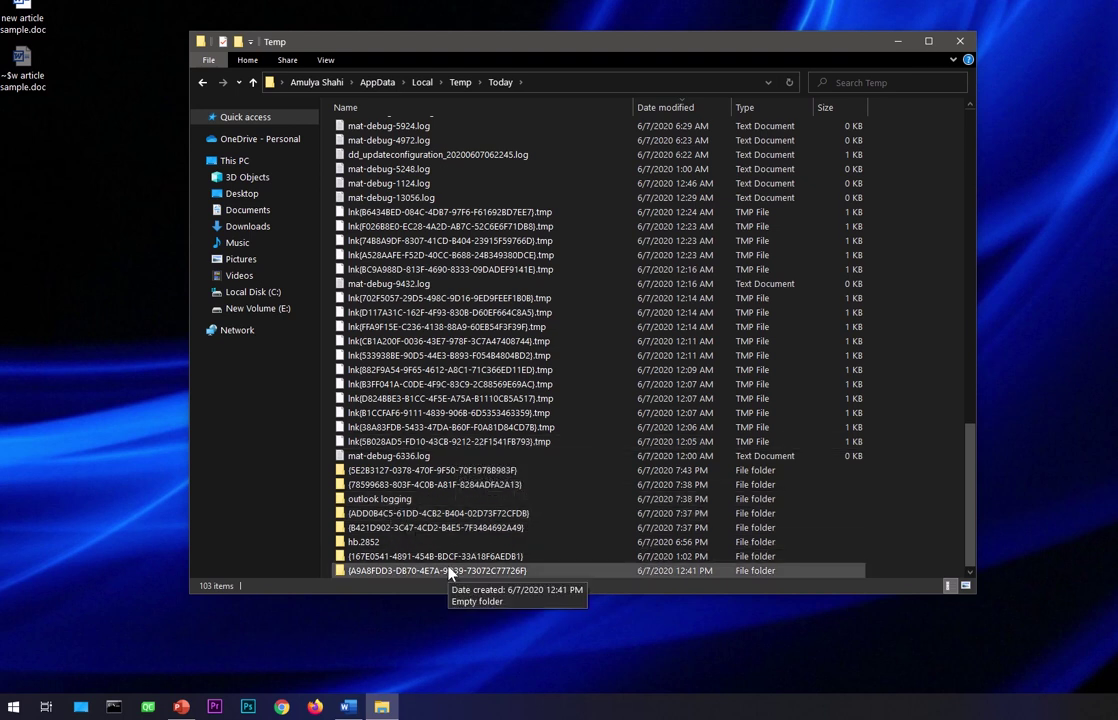
scroll(449, 572, "up", 20)
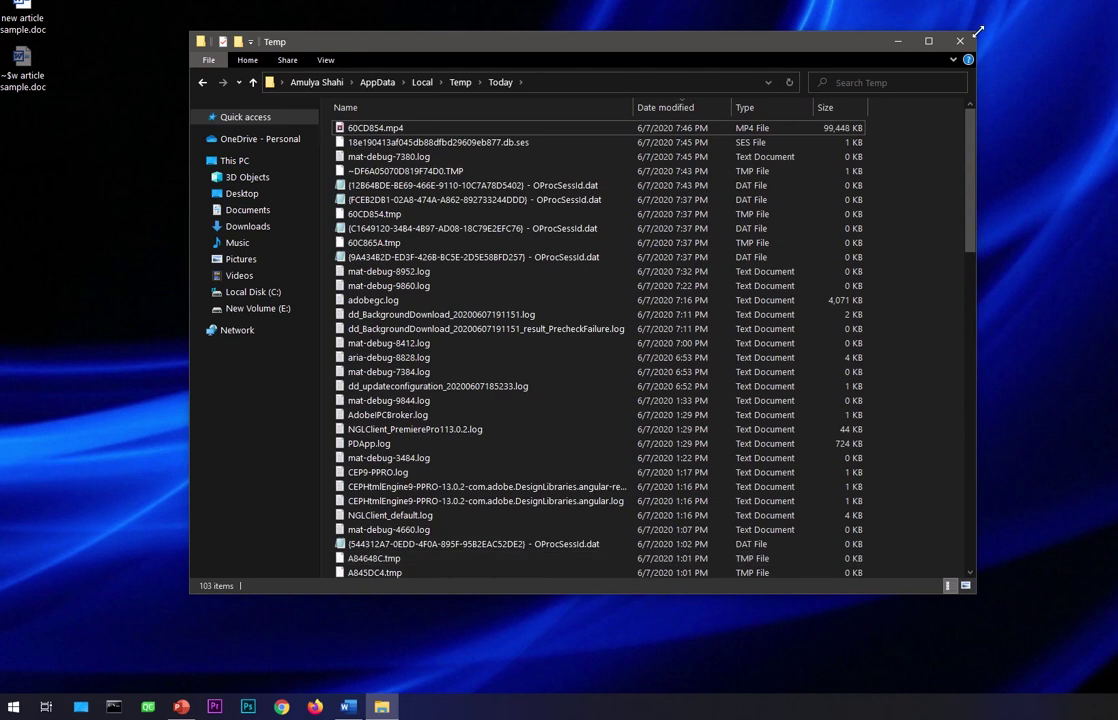
left_click(962, 42)
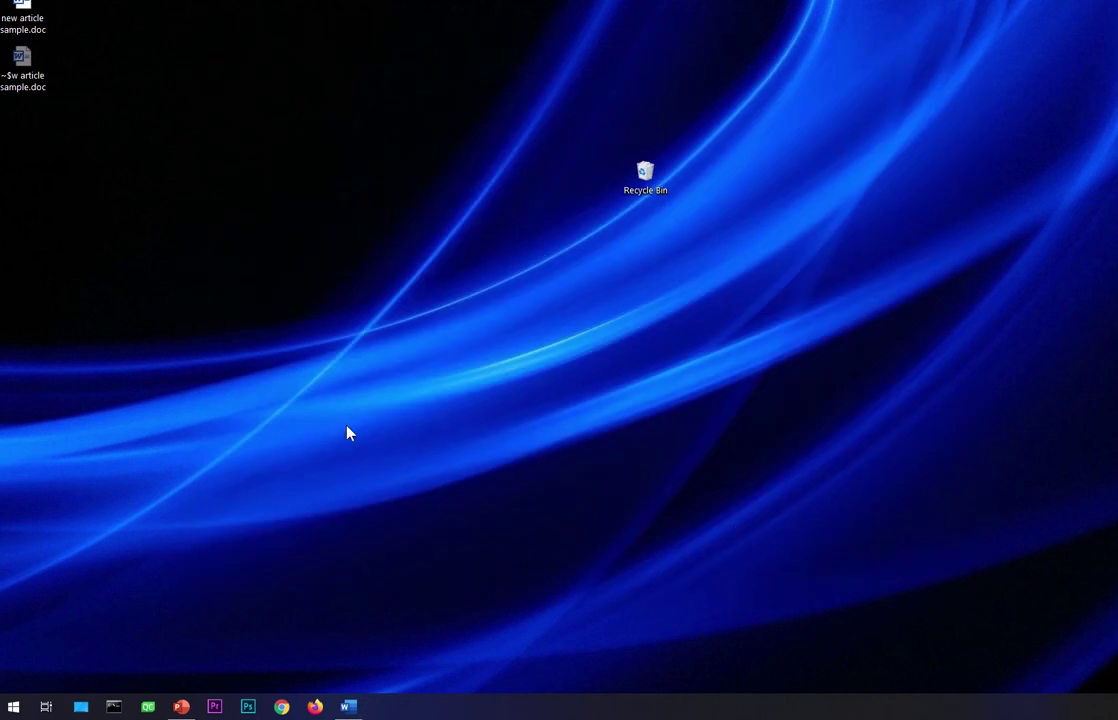
In the Run box, replace %temp% with the %appdata% suggestion
key("super+r")
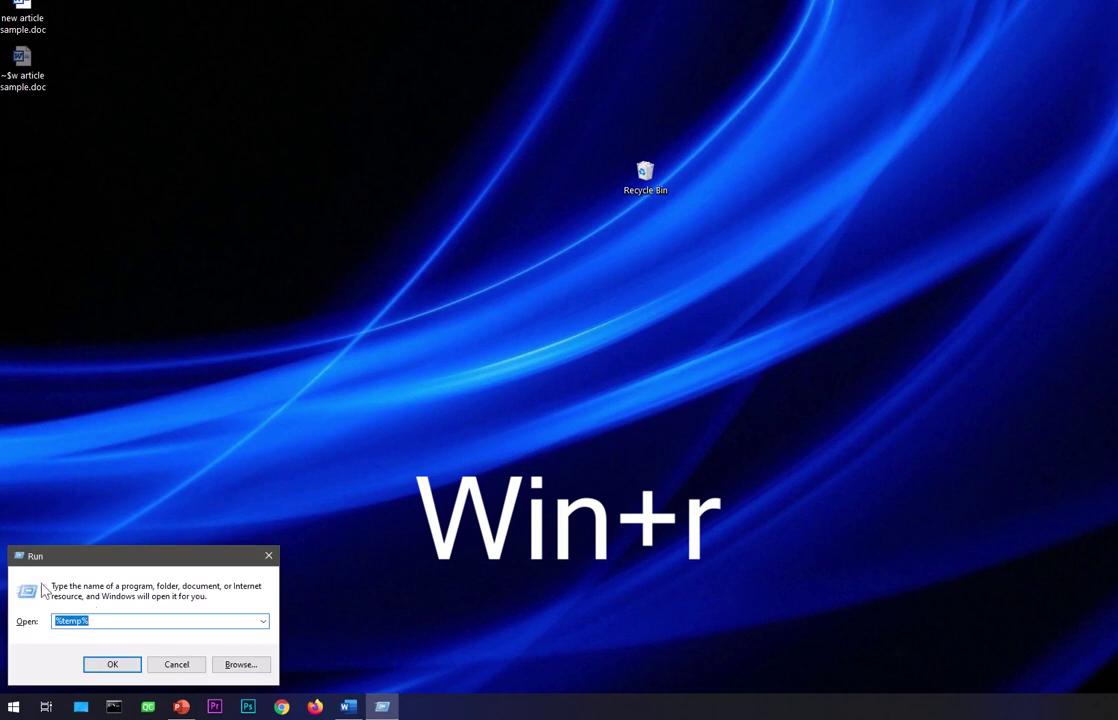
left_click(115, 621)
key("BackSpace")
key("BackSpace")
key("BackSpace")
key("BackSpace")
key("BackSpace")
key("BackSpace")
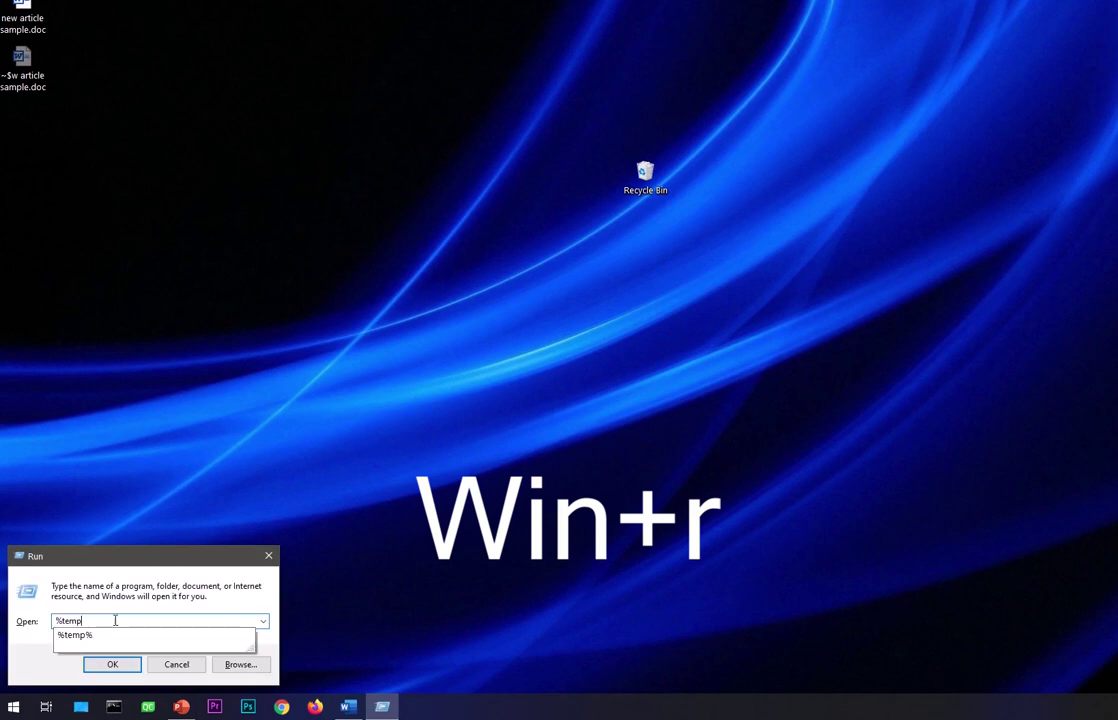
type("%t")
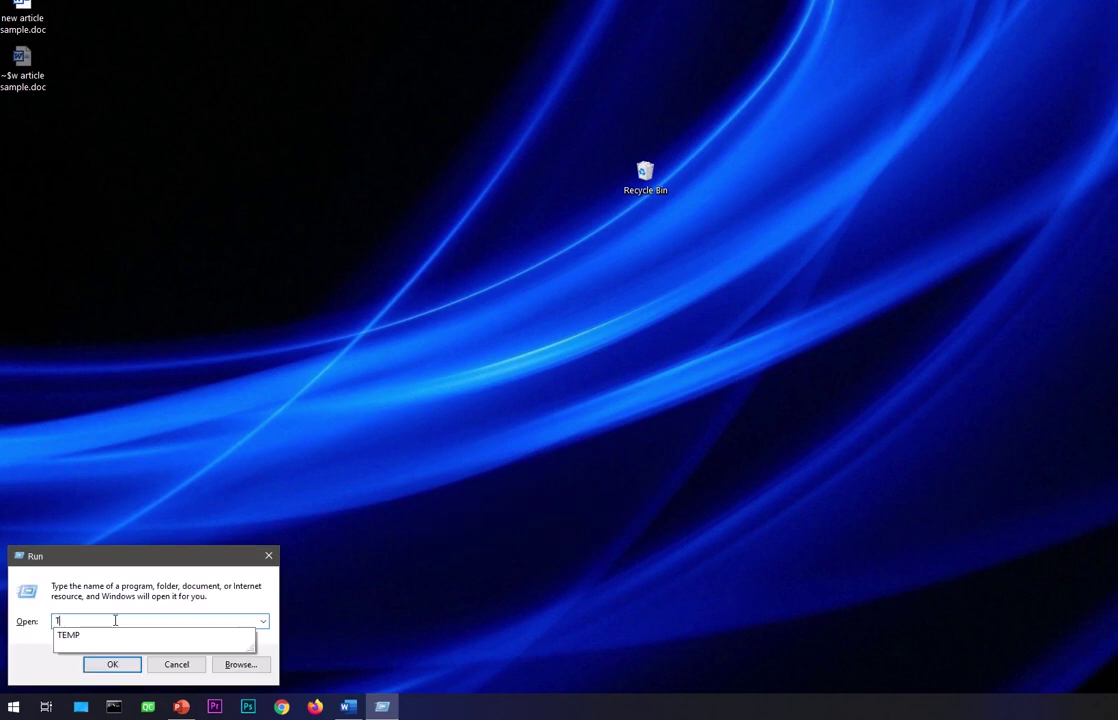
key("BackSpace")
key("BackSpace")
type("%")
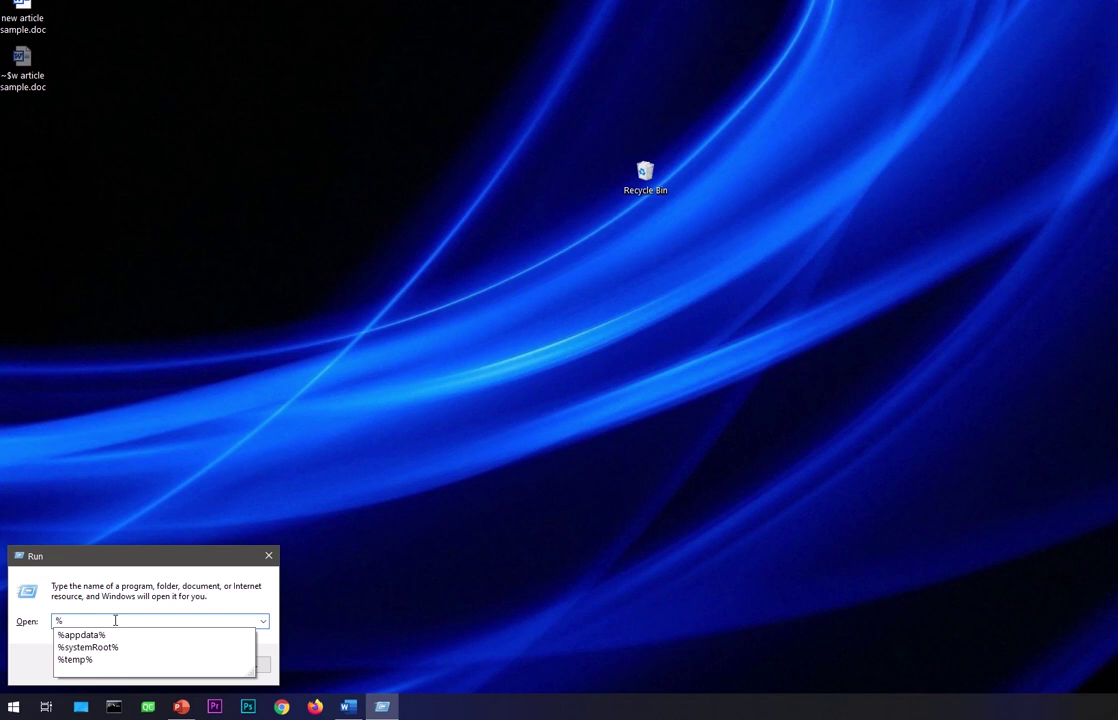
key("Down")
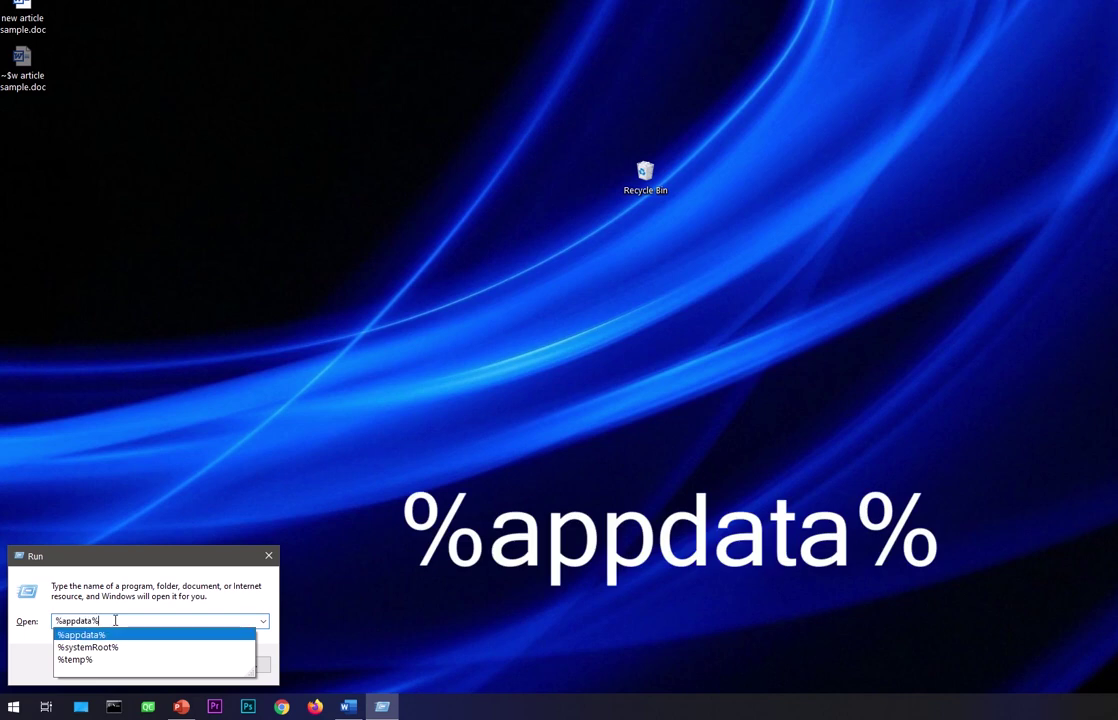
Go from AppData Roaming to Microsoft > Word > the second new%20article folder
key("Return")
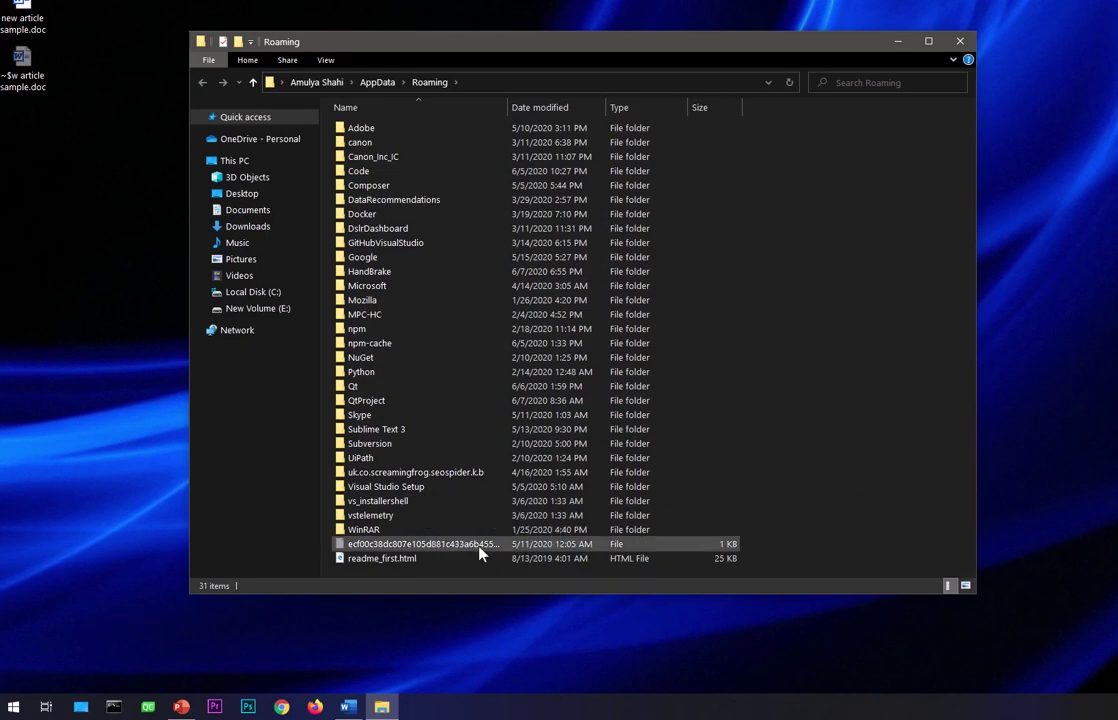
left_click(455, 84)
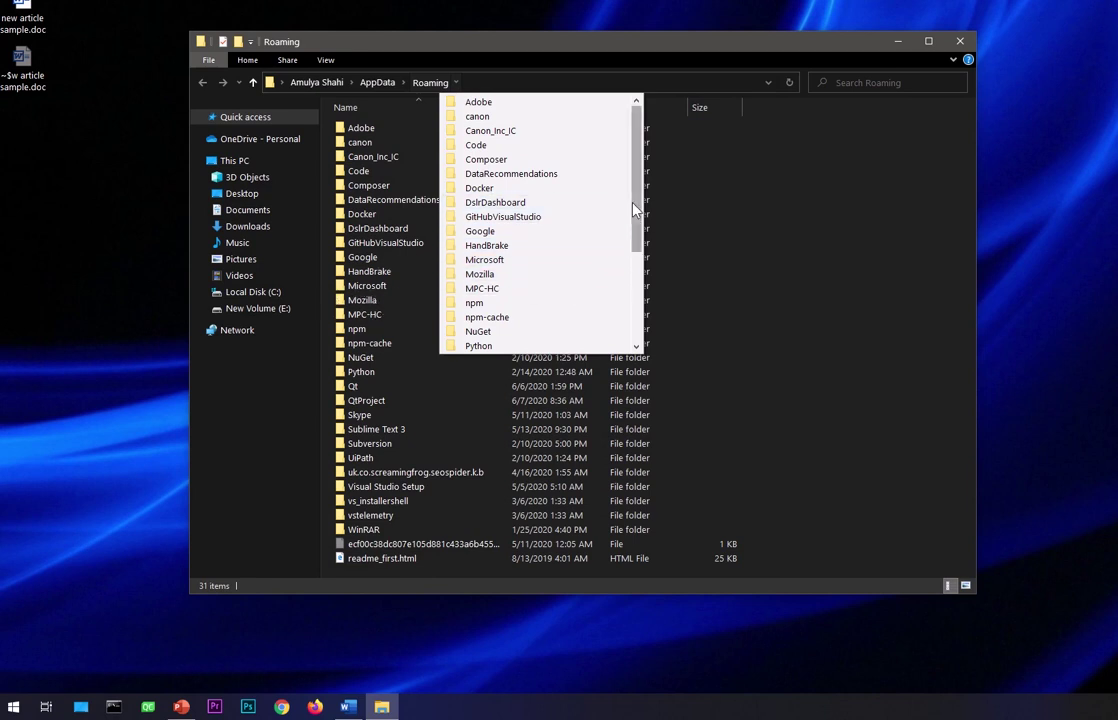
left_click_drag(636, 205, 636, 252)
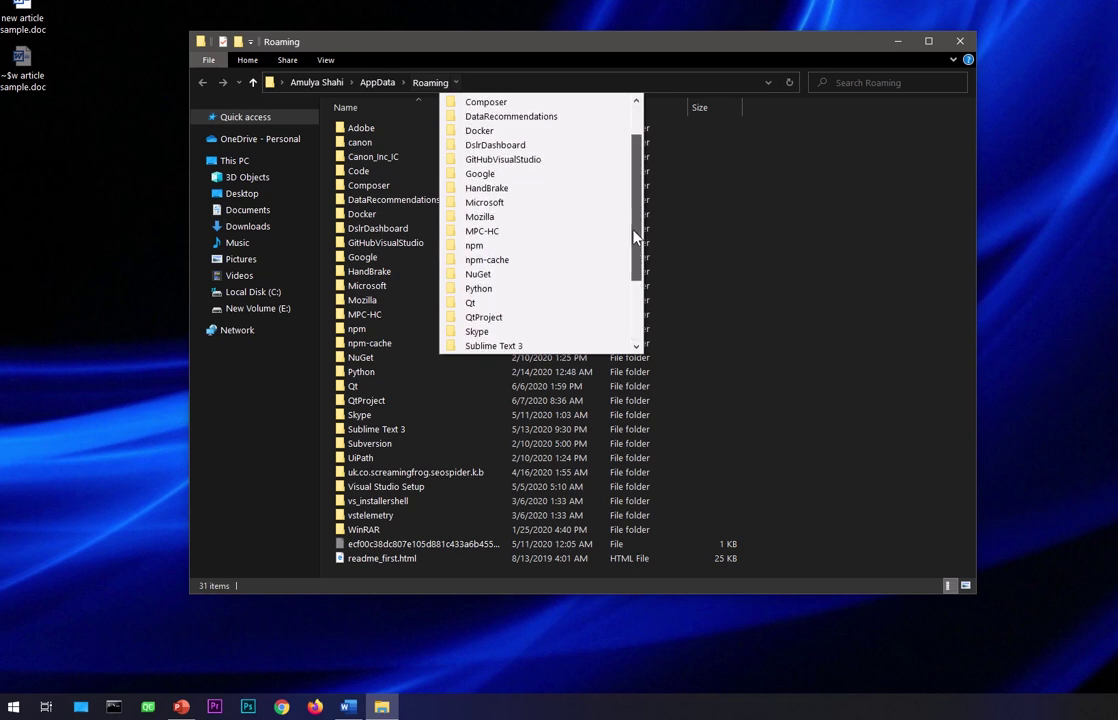
left_click(488, 203)
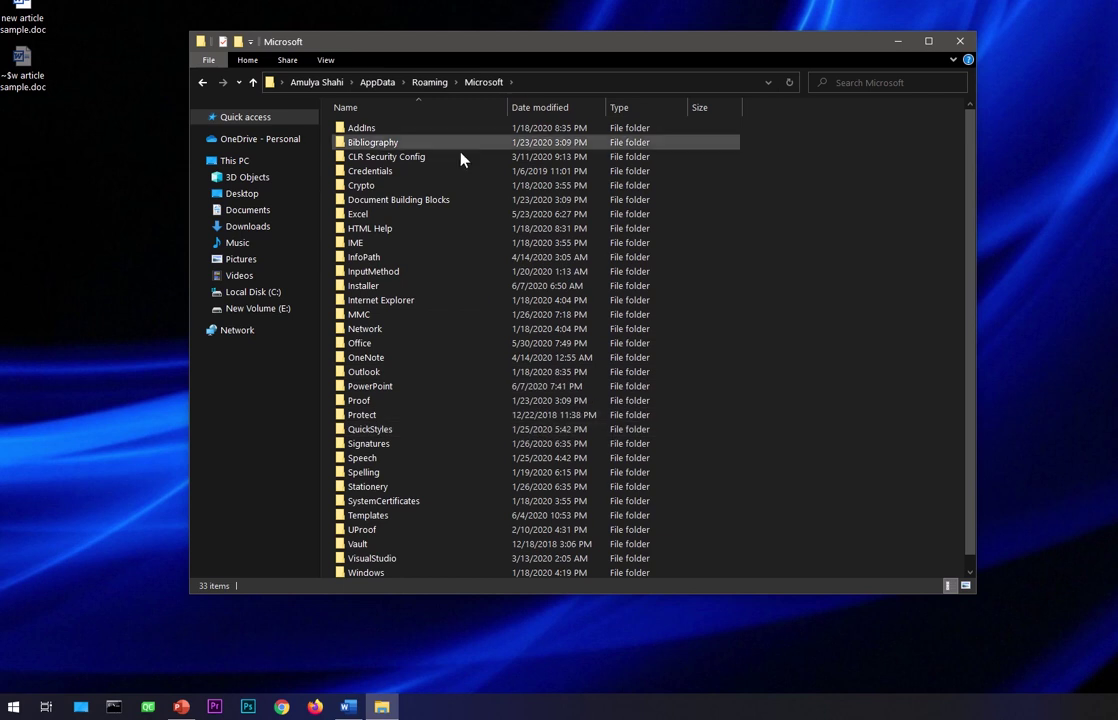
scroll(478, 464, "down", 1)
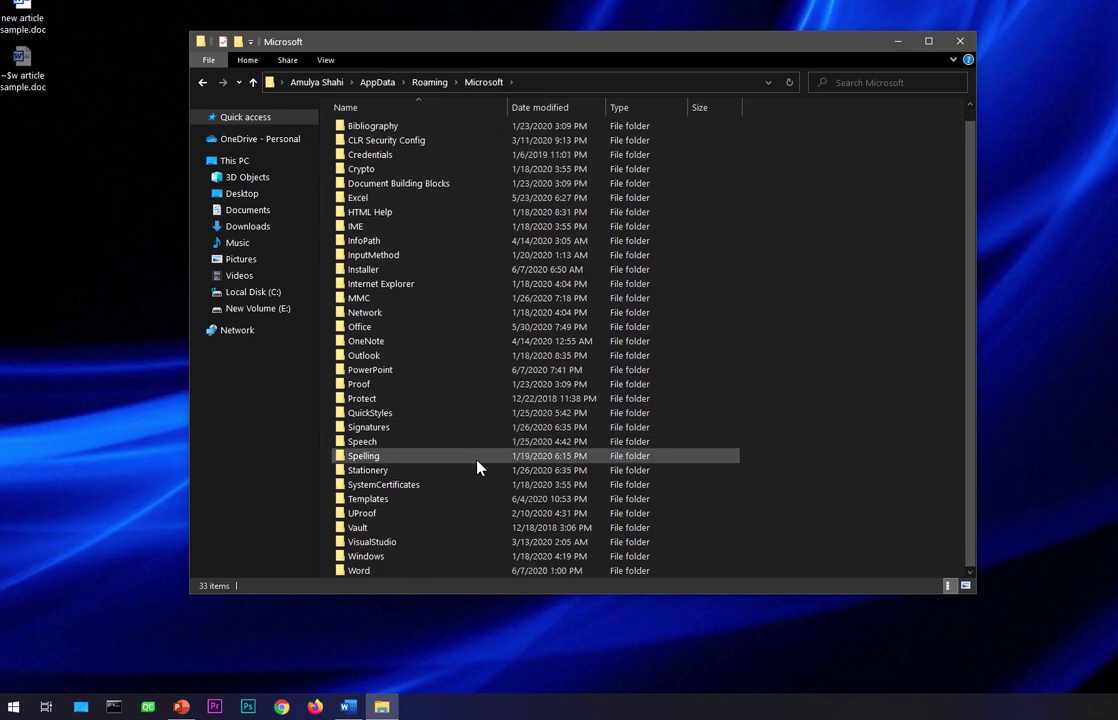
left_click(357, 572)
double_click(357, 572)
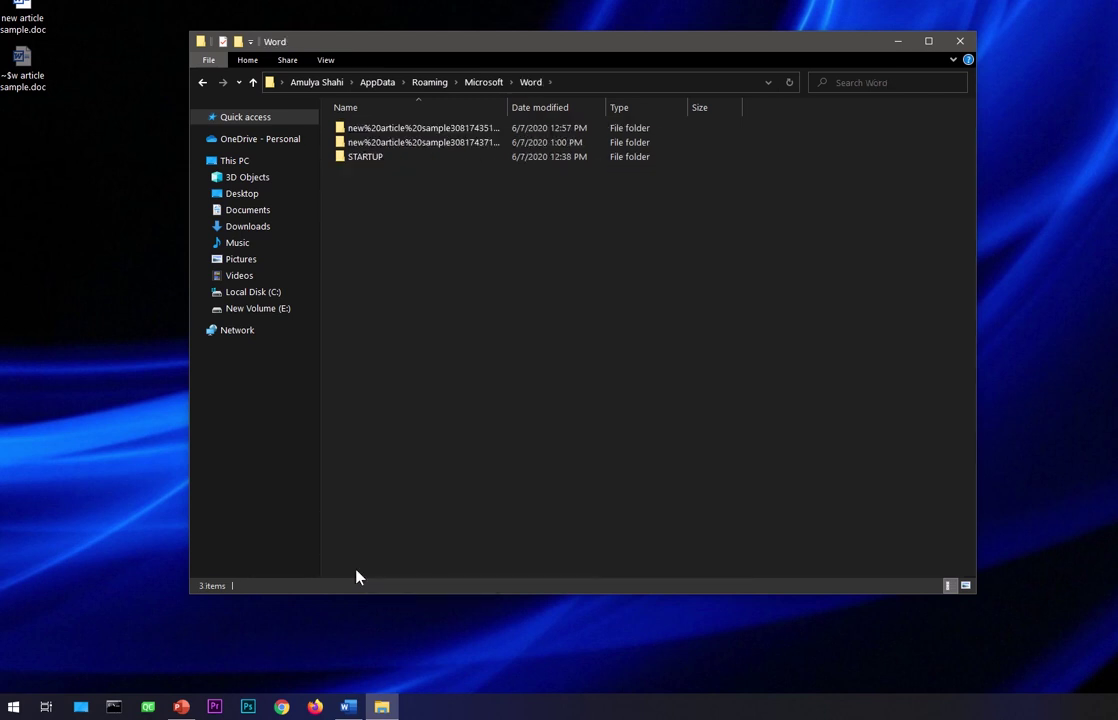
double_click(436, 150)
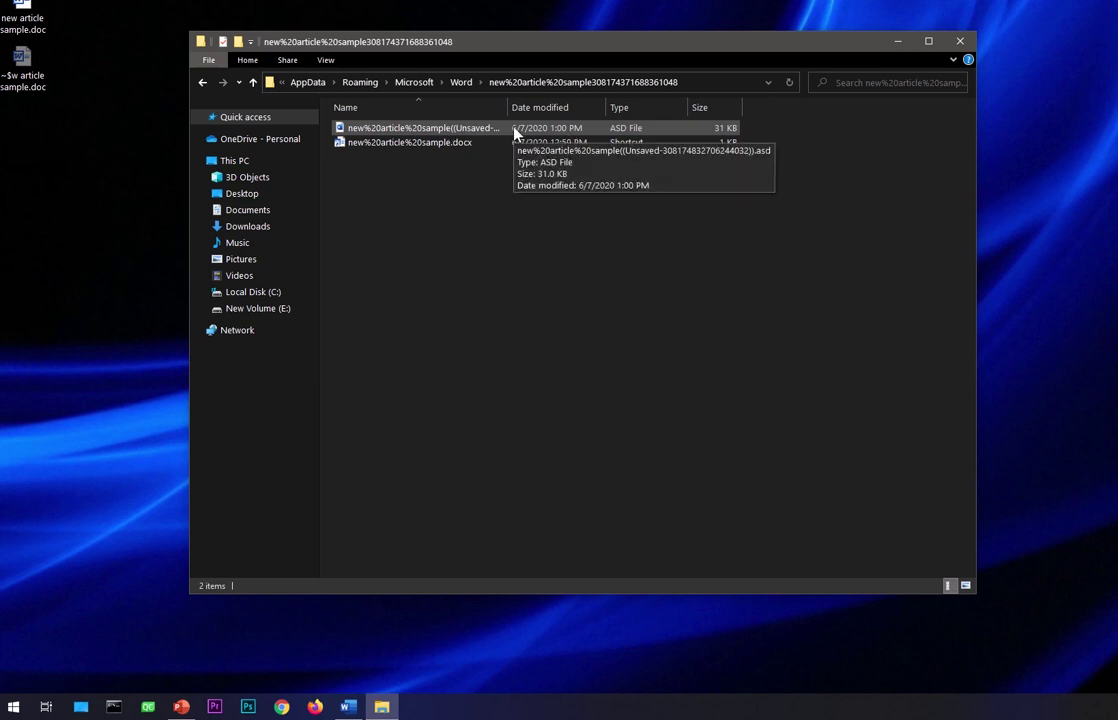
Select the 31 KB ASD autosave file, show its context menu, then dismiss it
left_click(457, 134)
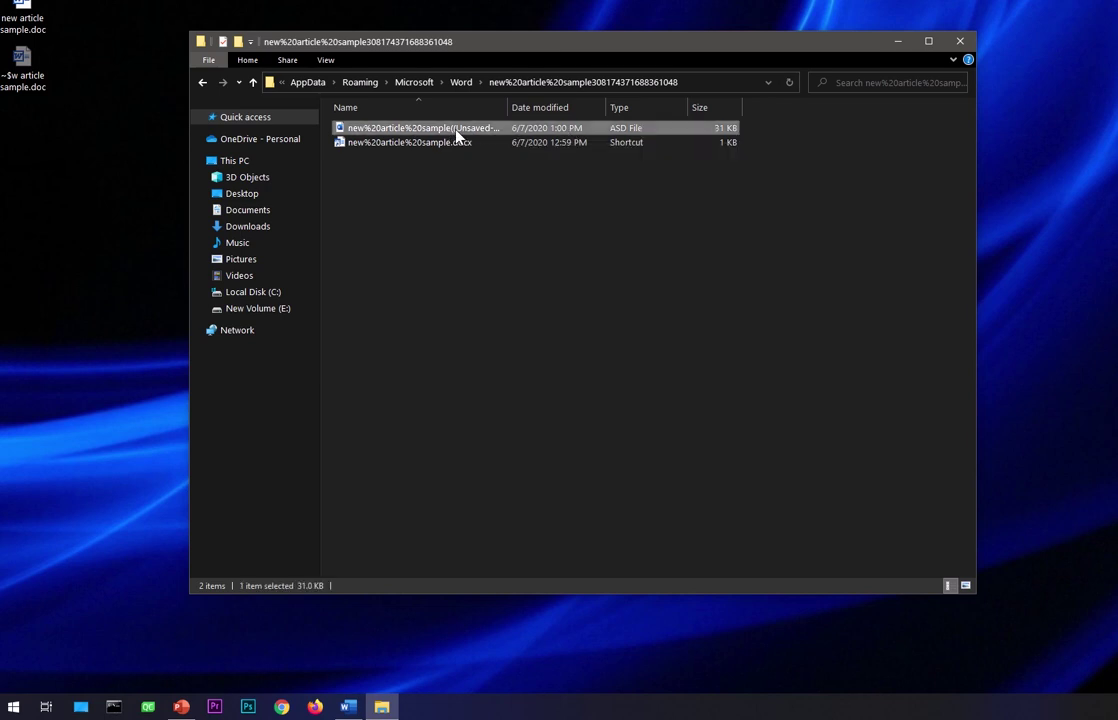
right_click(457, 134)
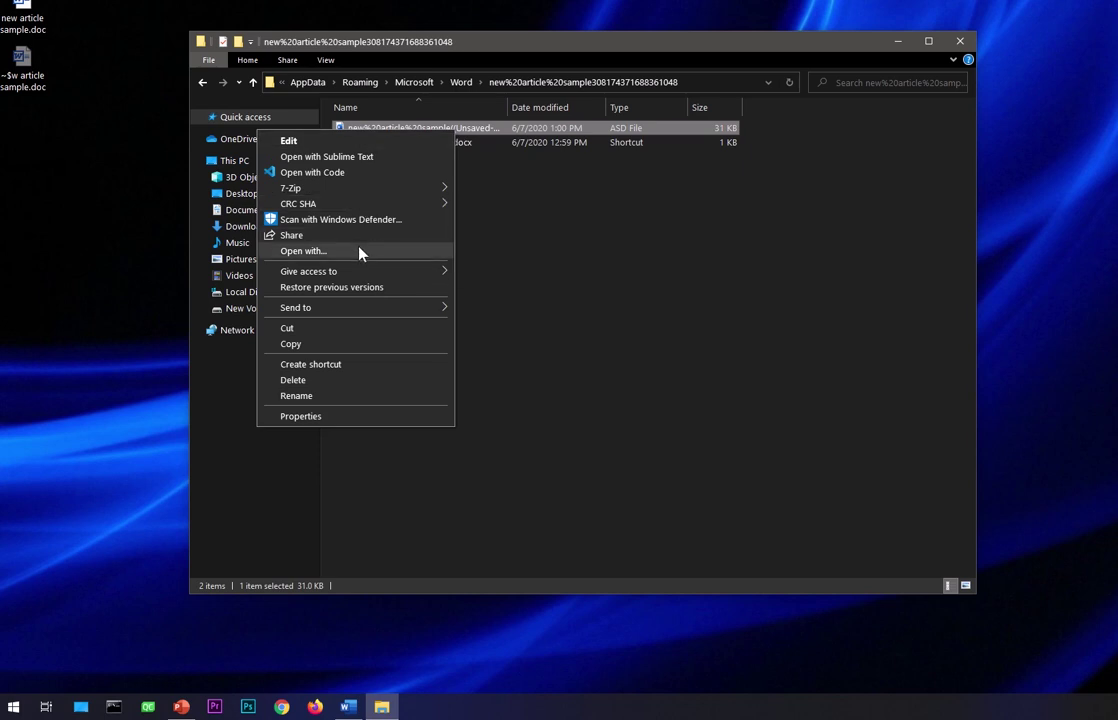
left_click(637, 330)
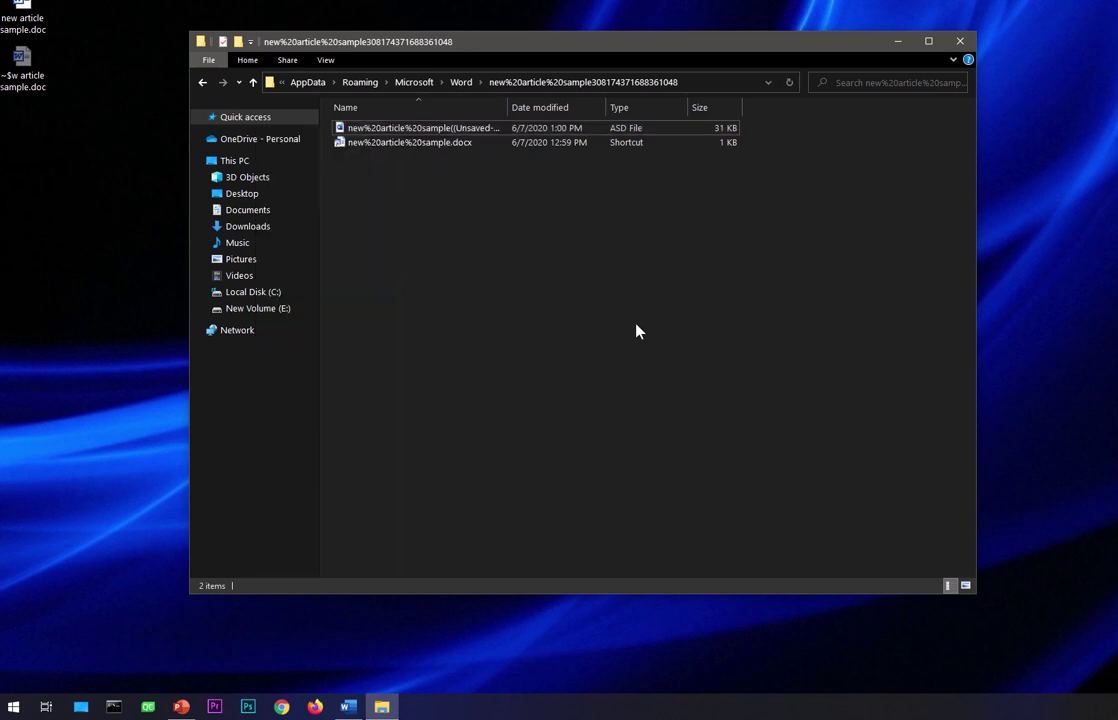